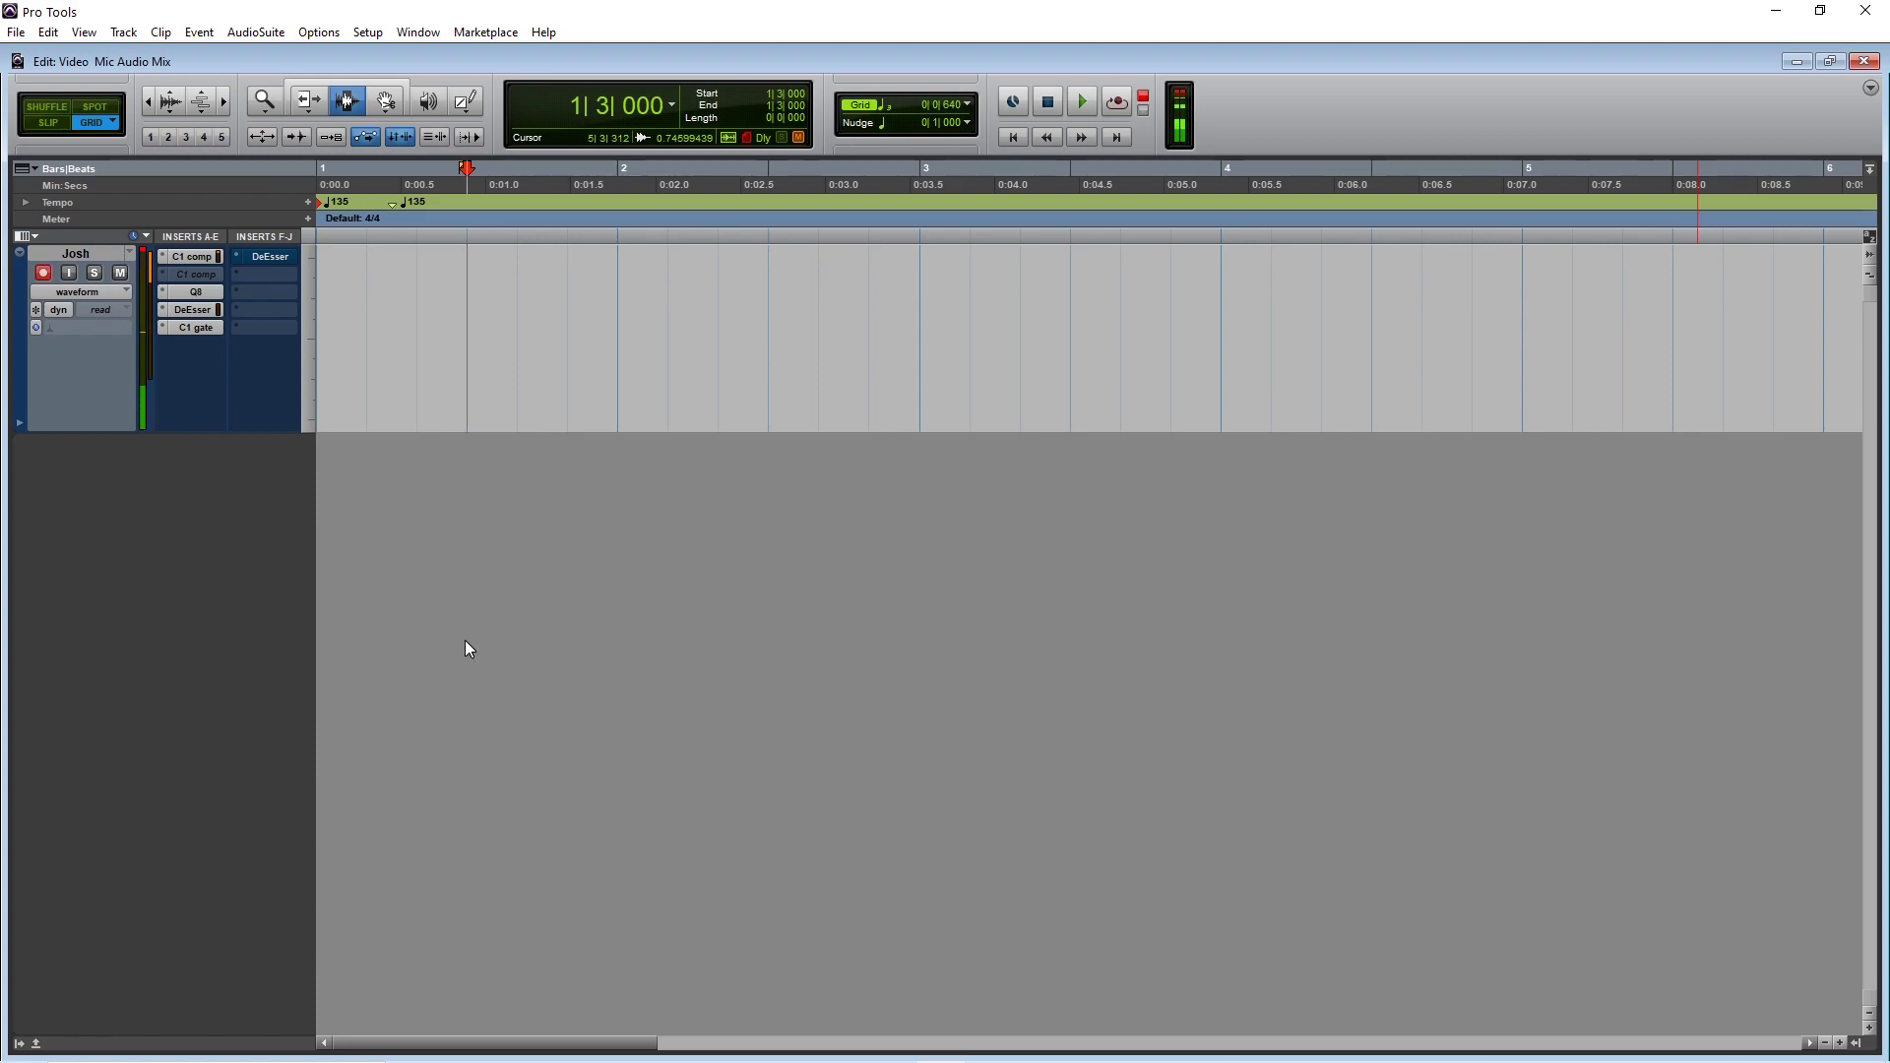
Place the start point at 1|3|640 on the empty Josh track, audition it, and record-arm the track
left_click(527, 328)
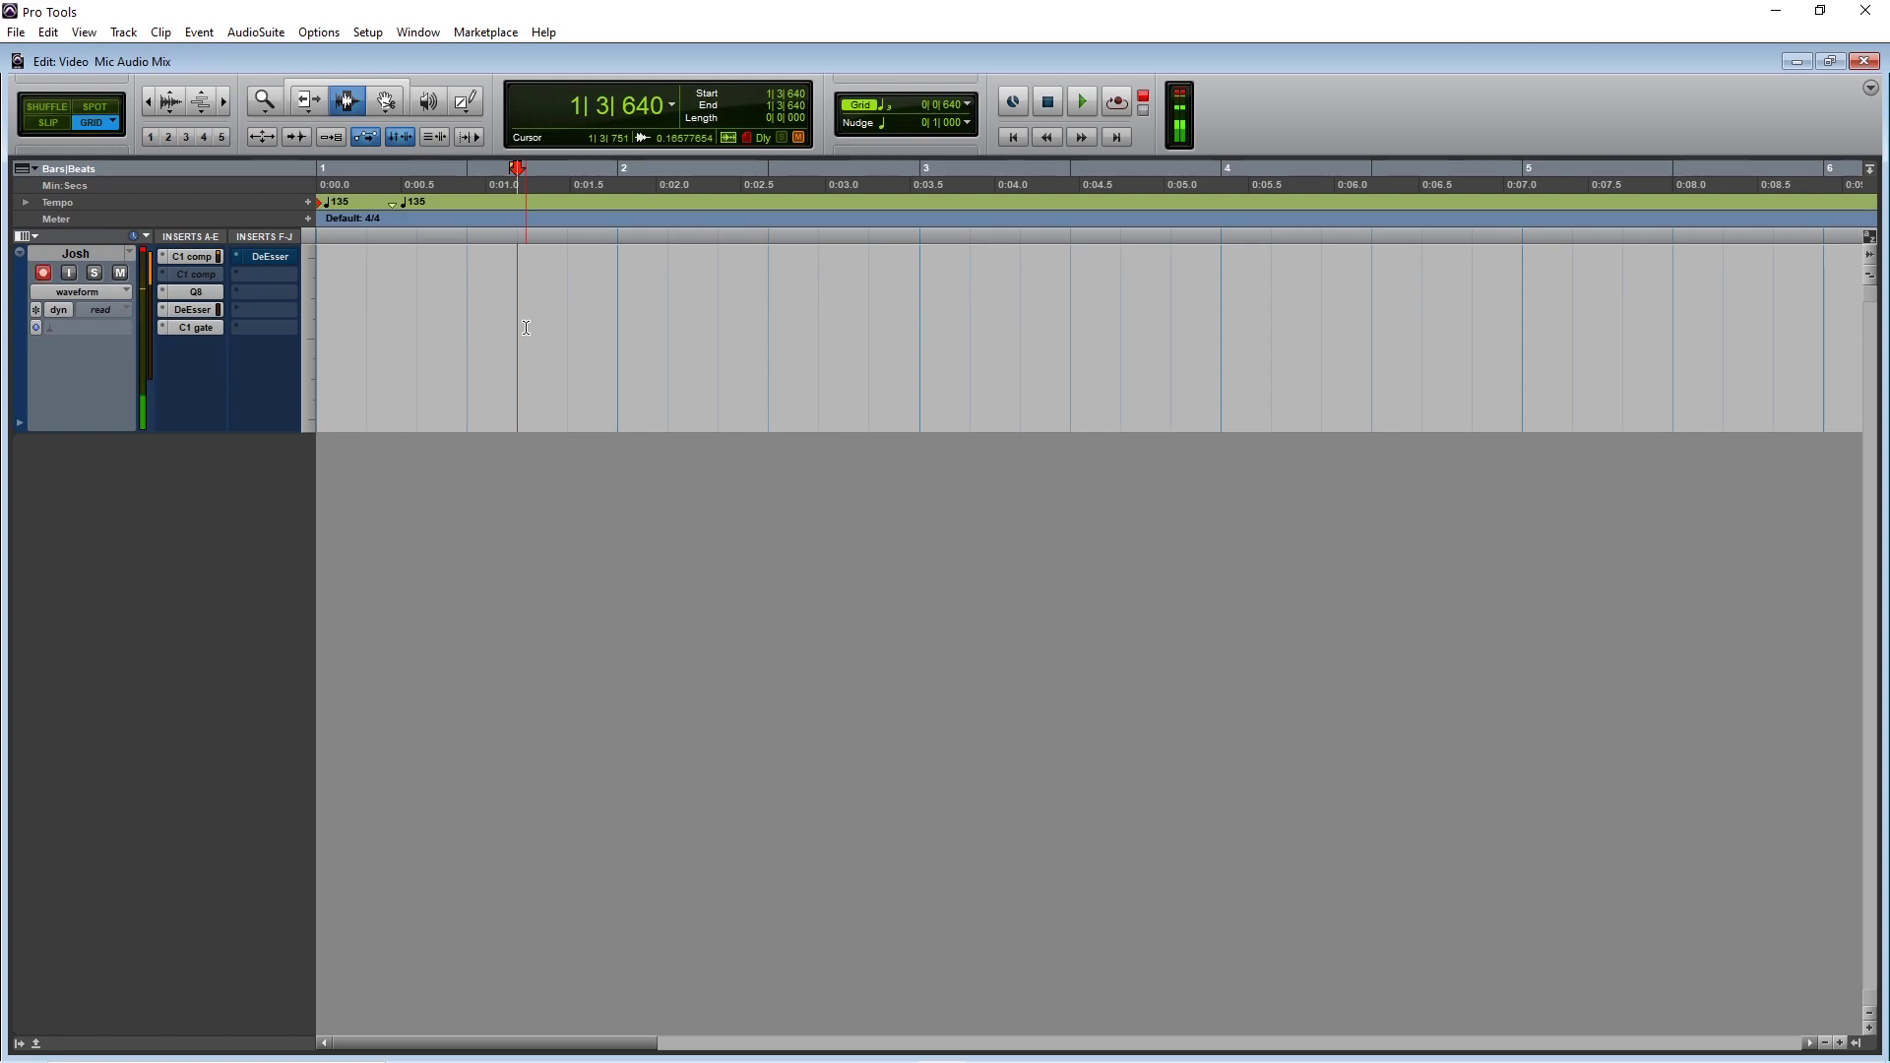
key("space")
key("space")
left_click(43, 273)
Record a vocal take on Josh, then audition it from 1|4|320 and from bar 2
key("ctrl+space")
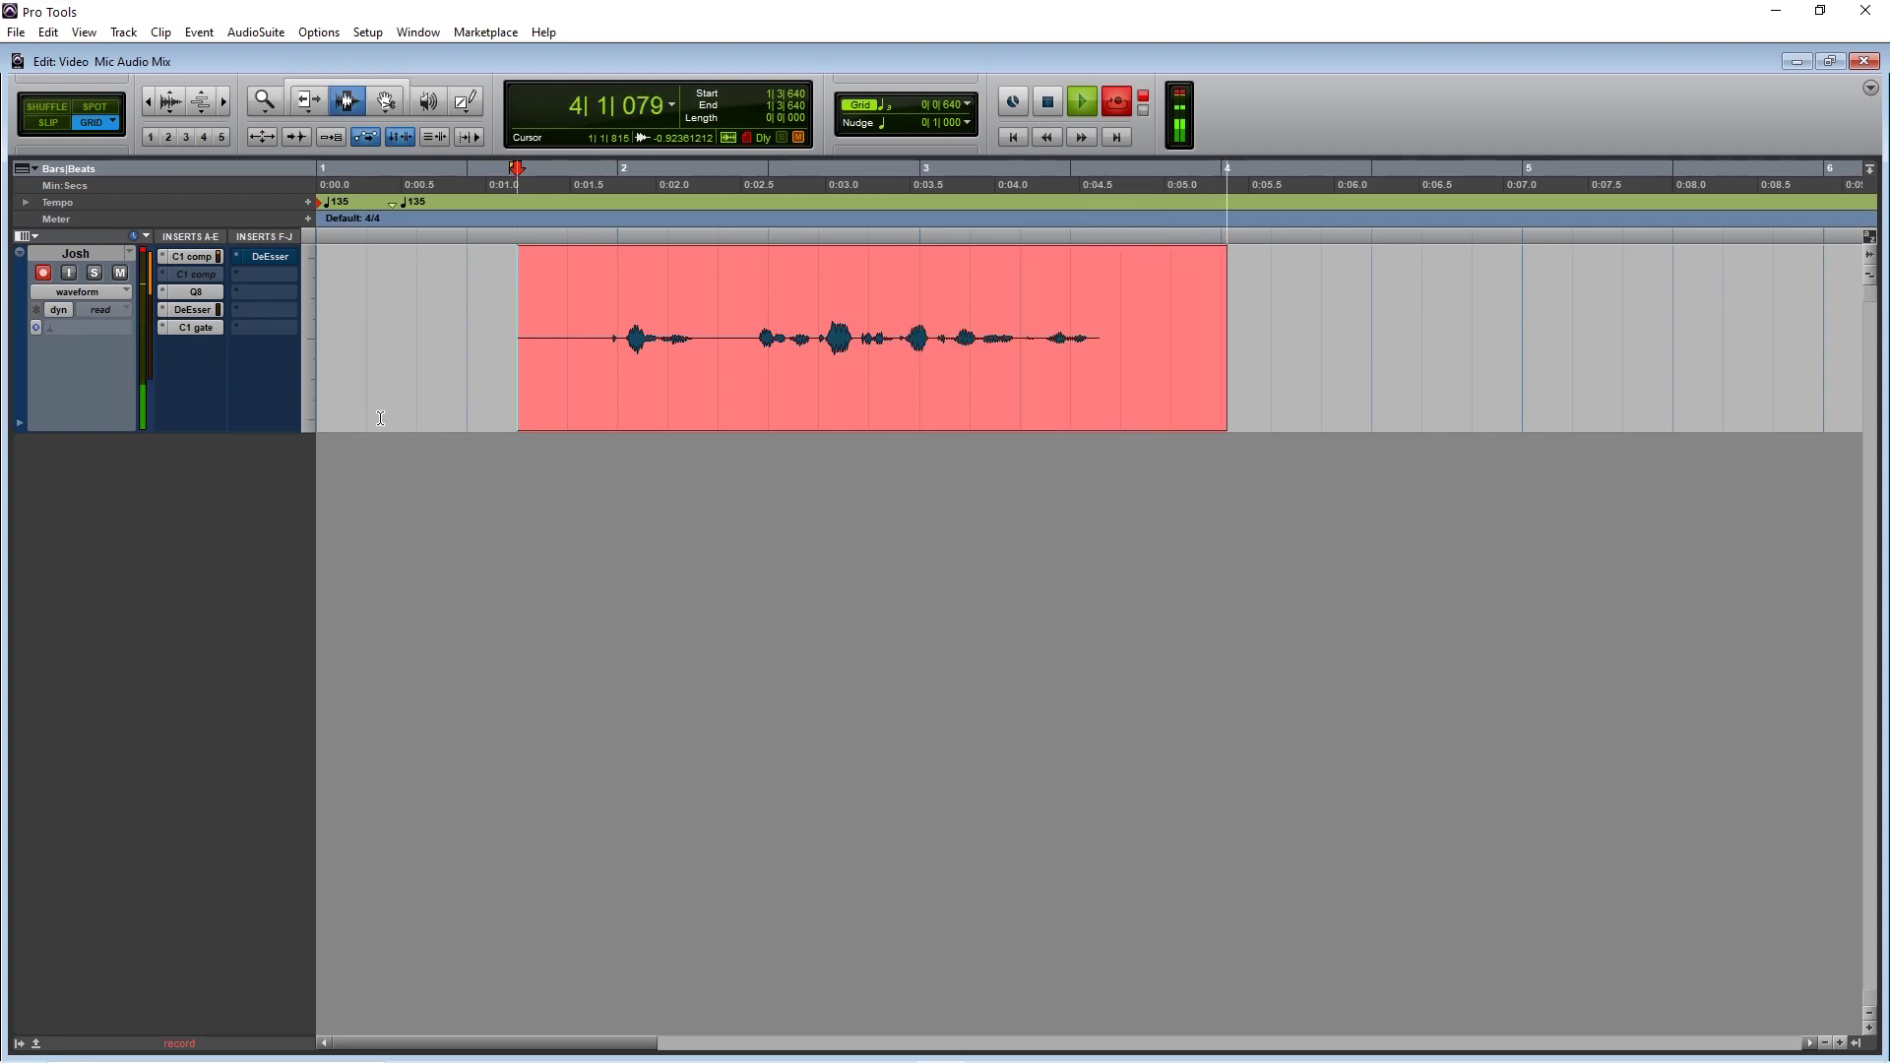
key("space")
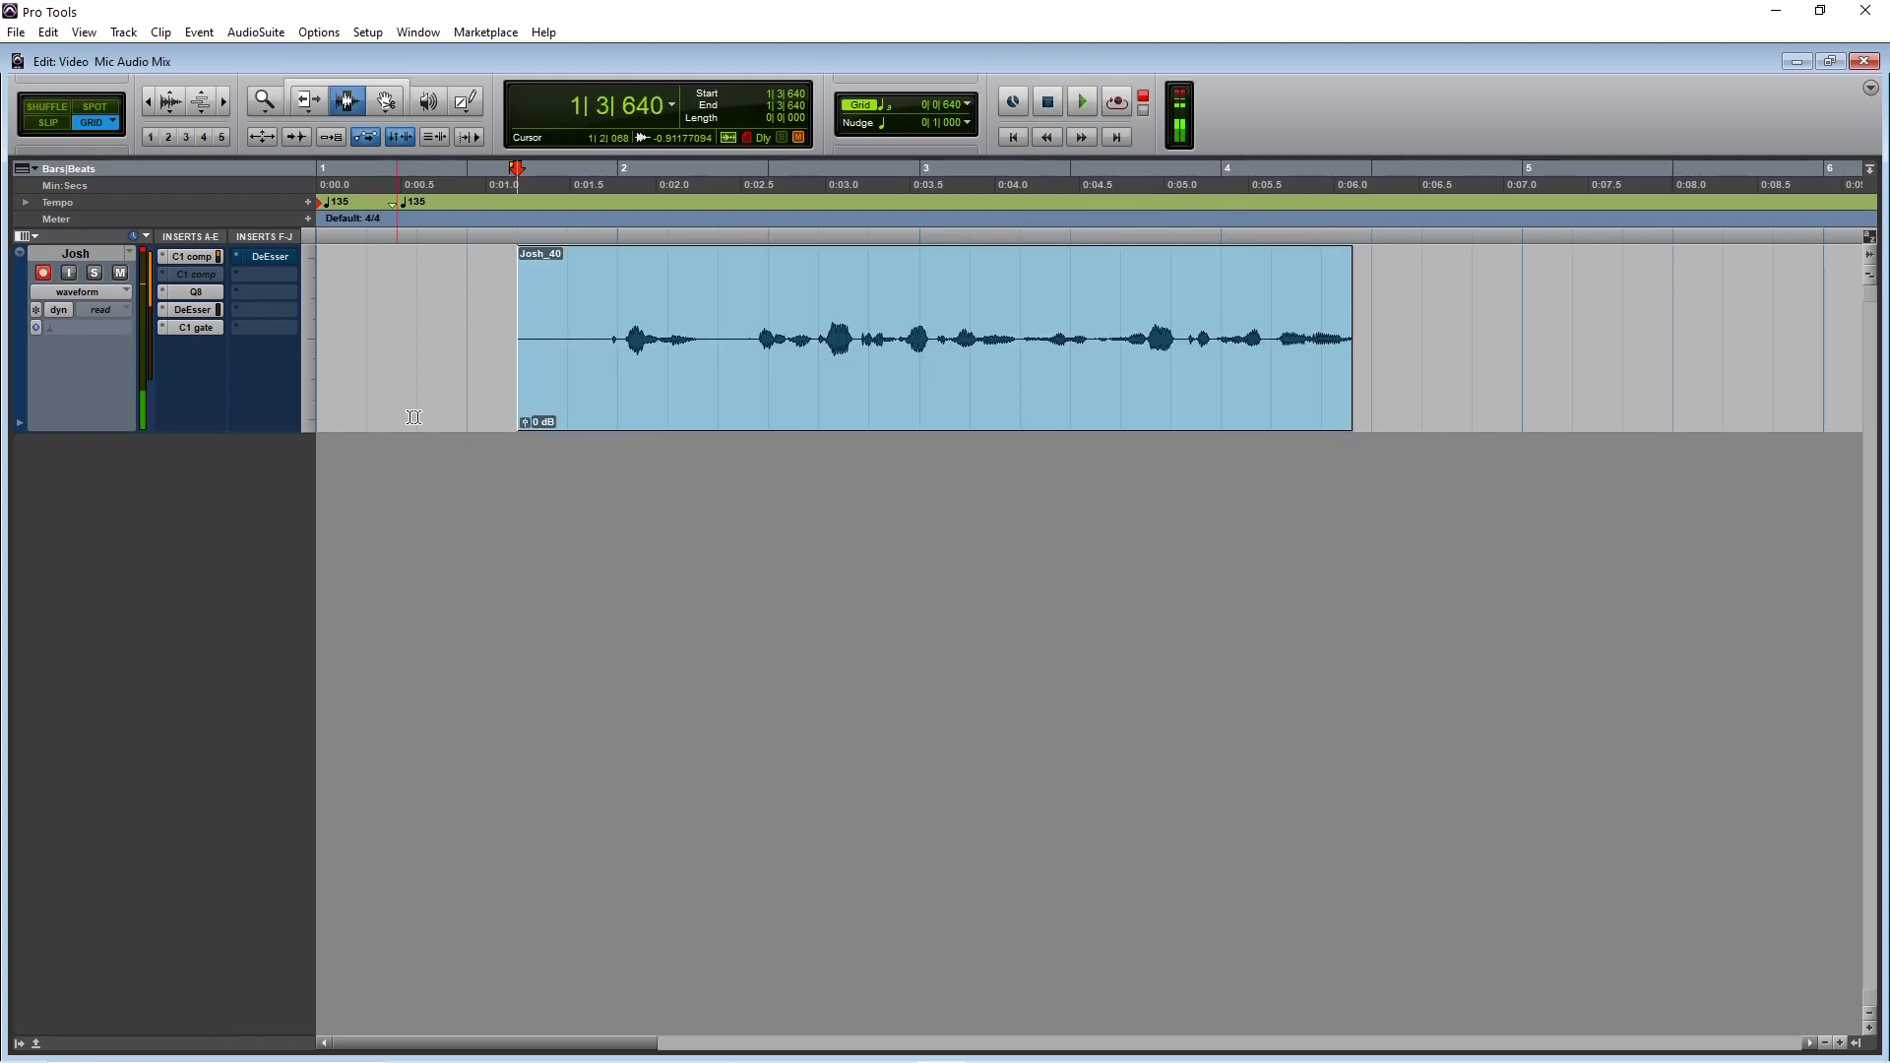
left_click(575, 343)
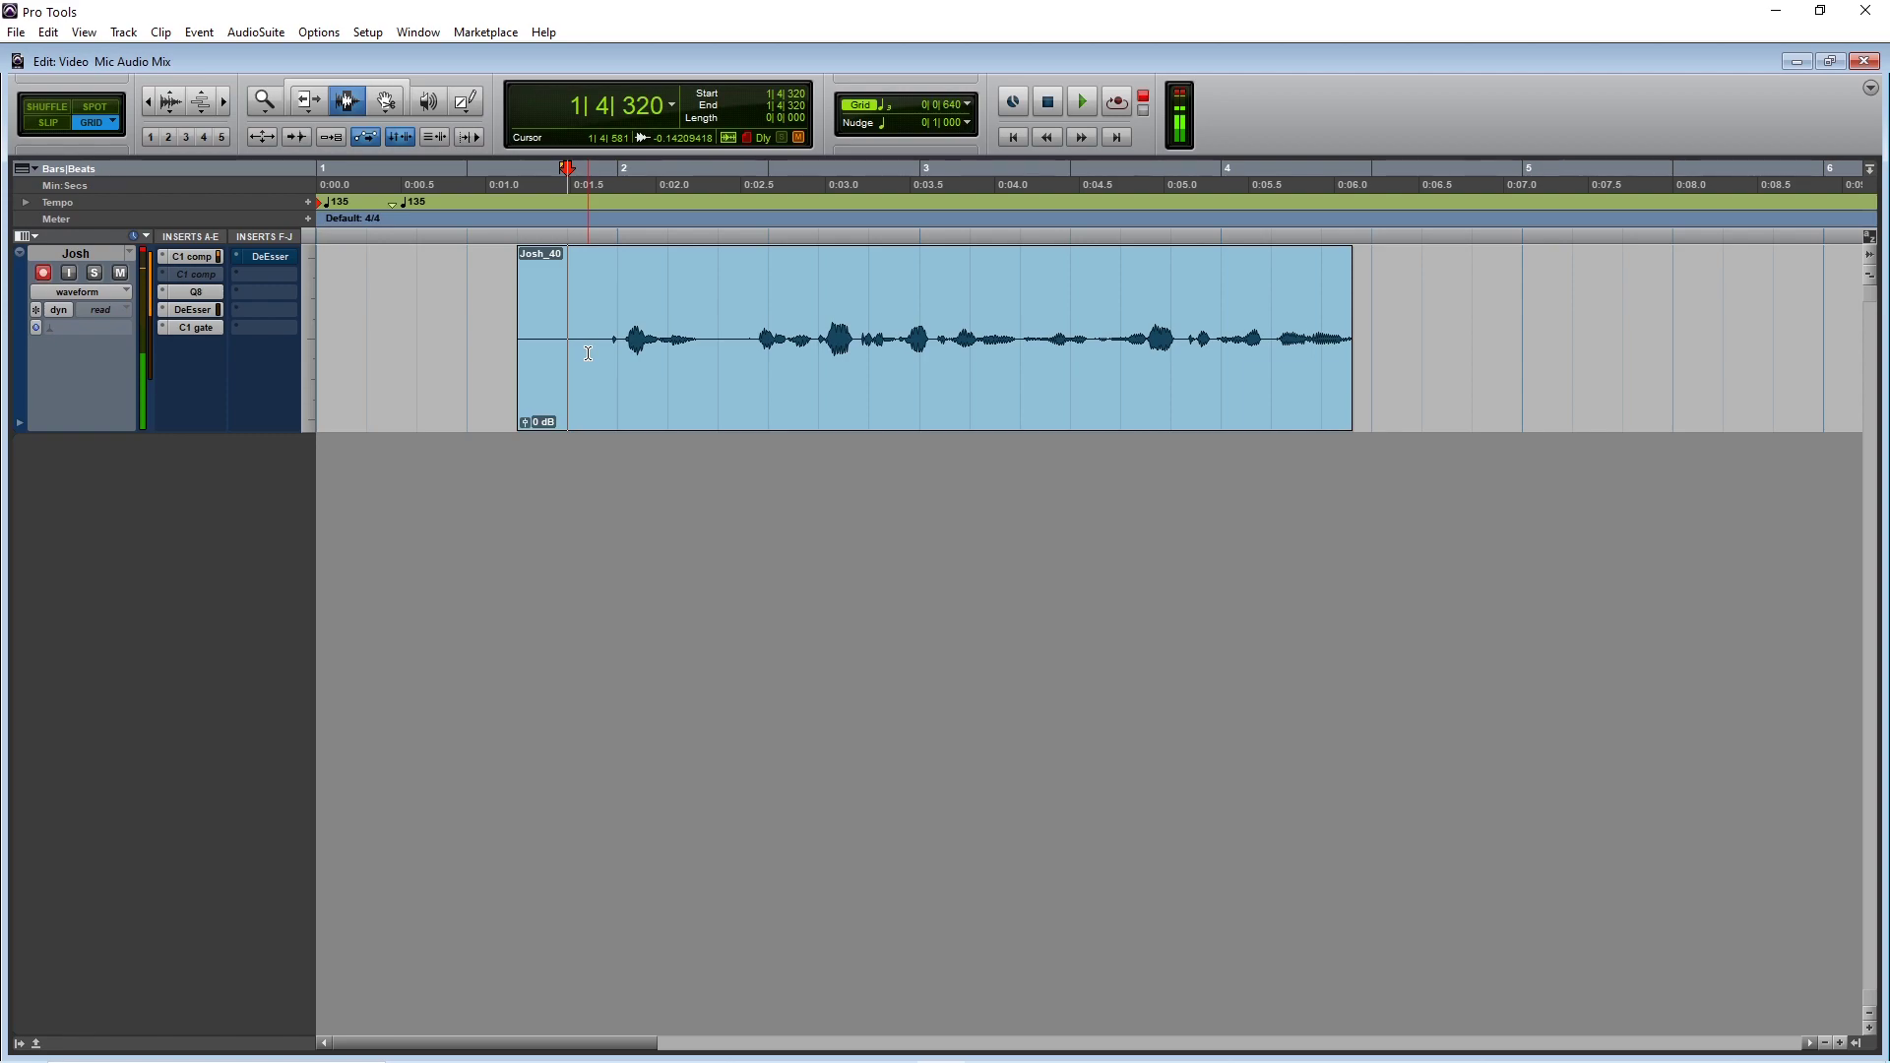
key("space")
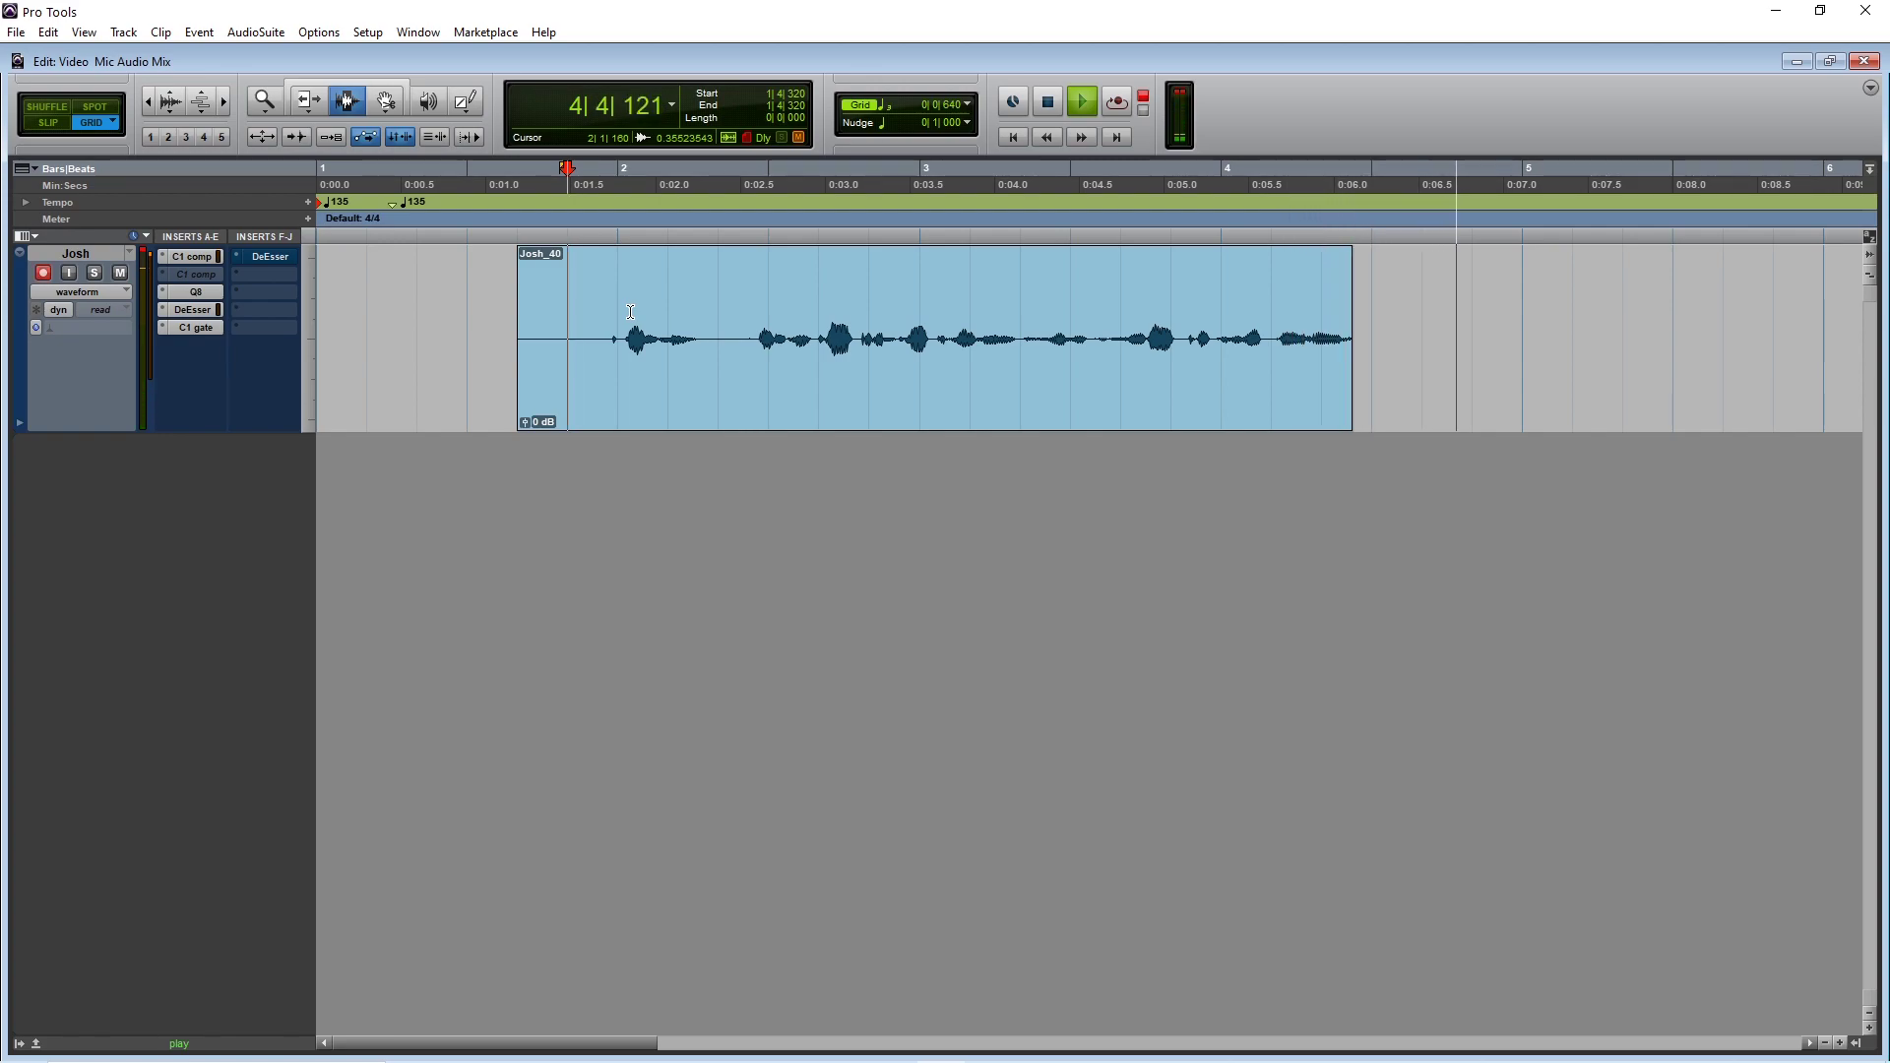
key("space")
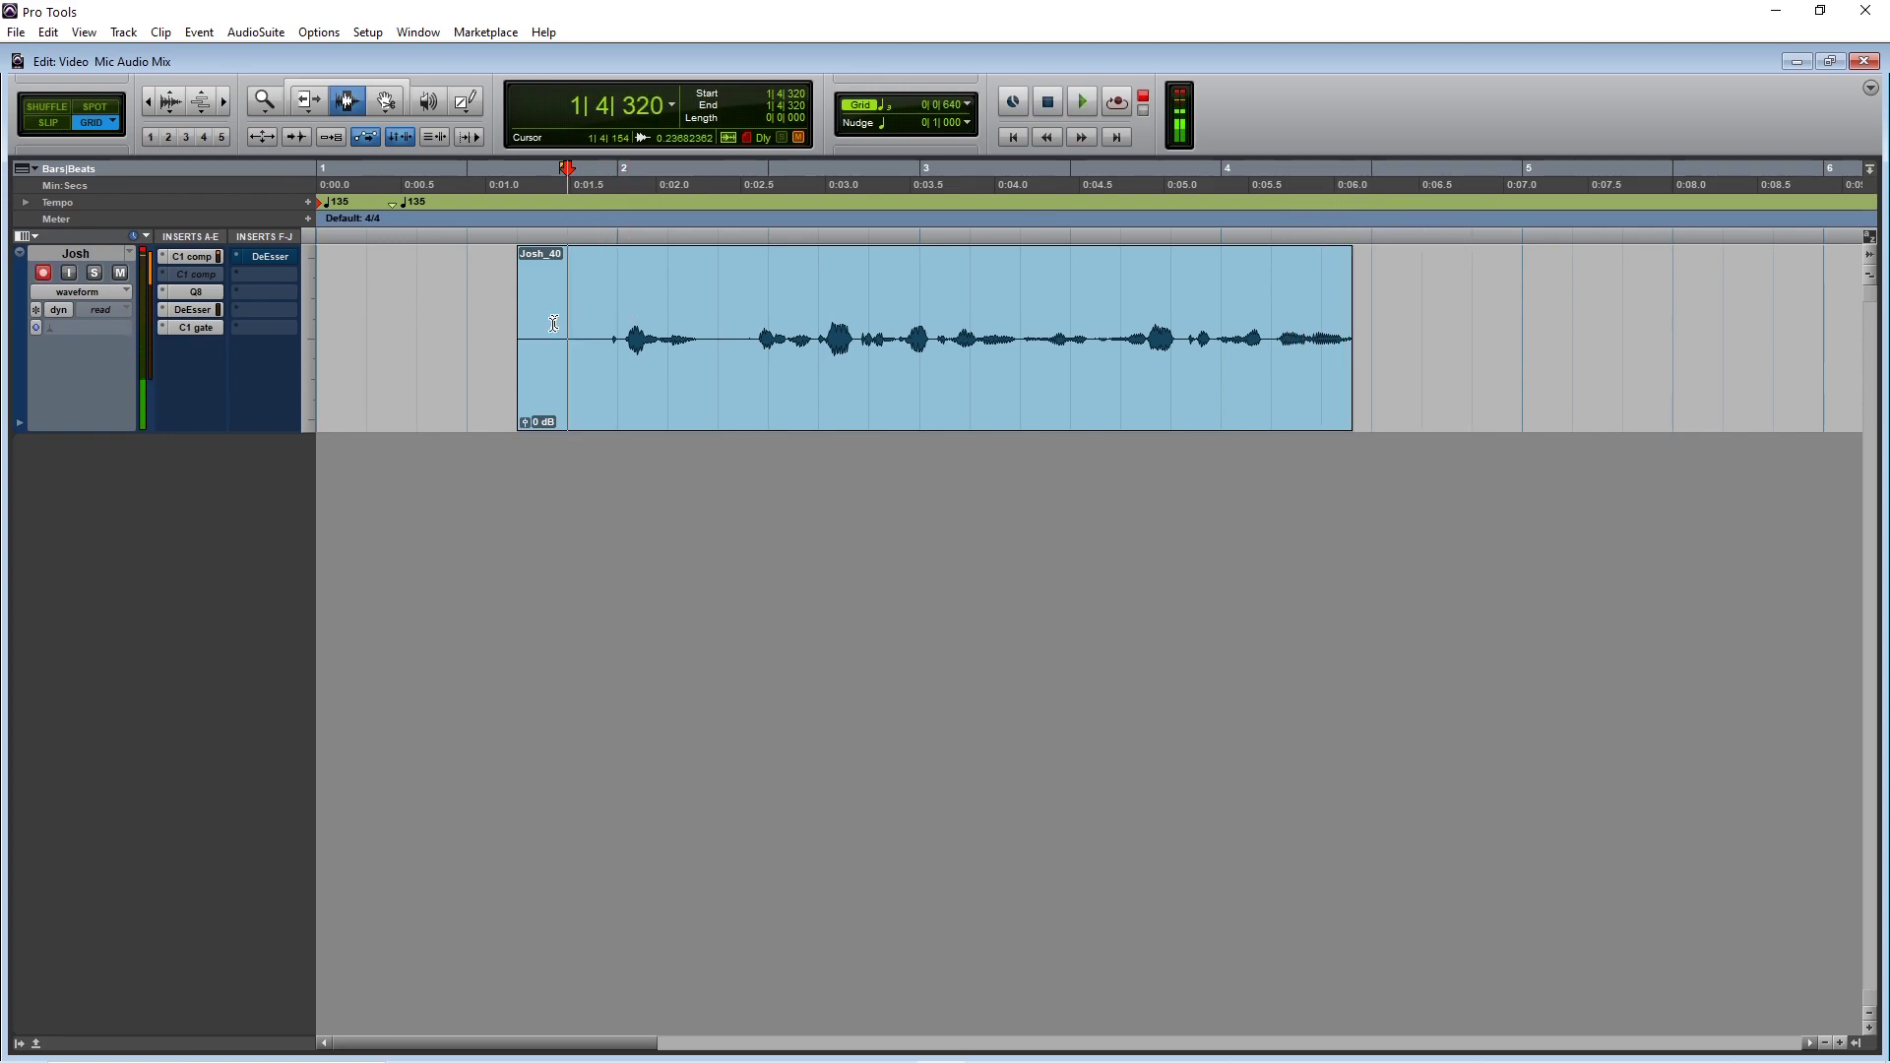
left_click(606, 323)
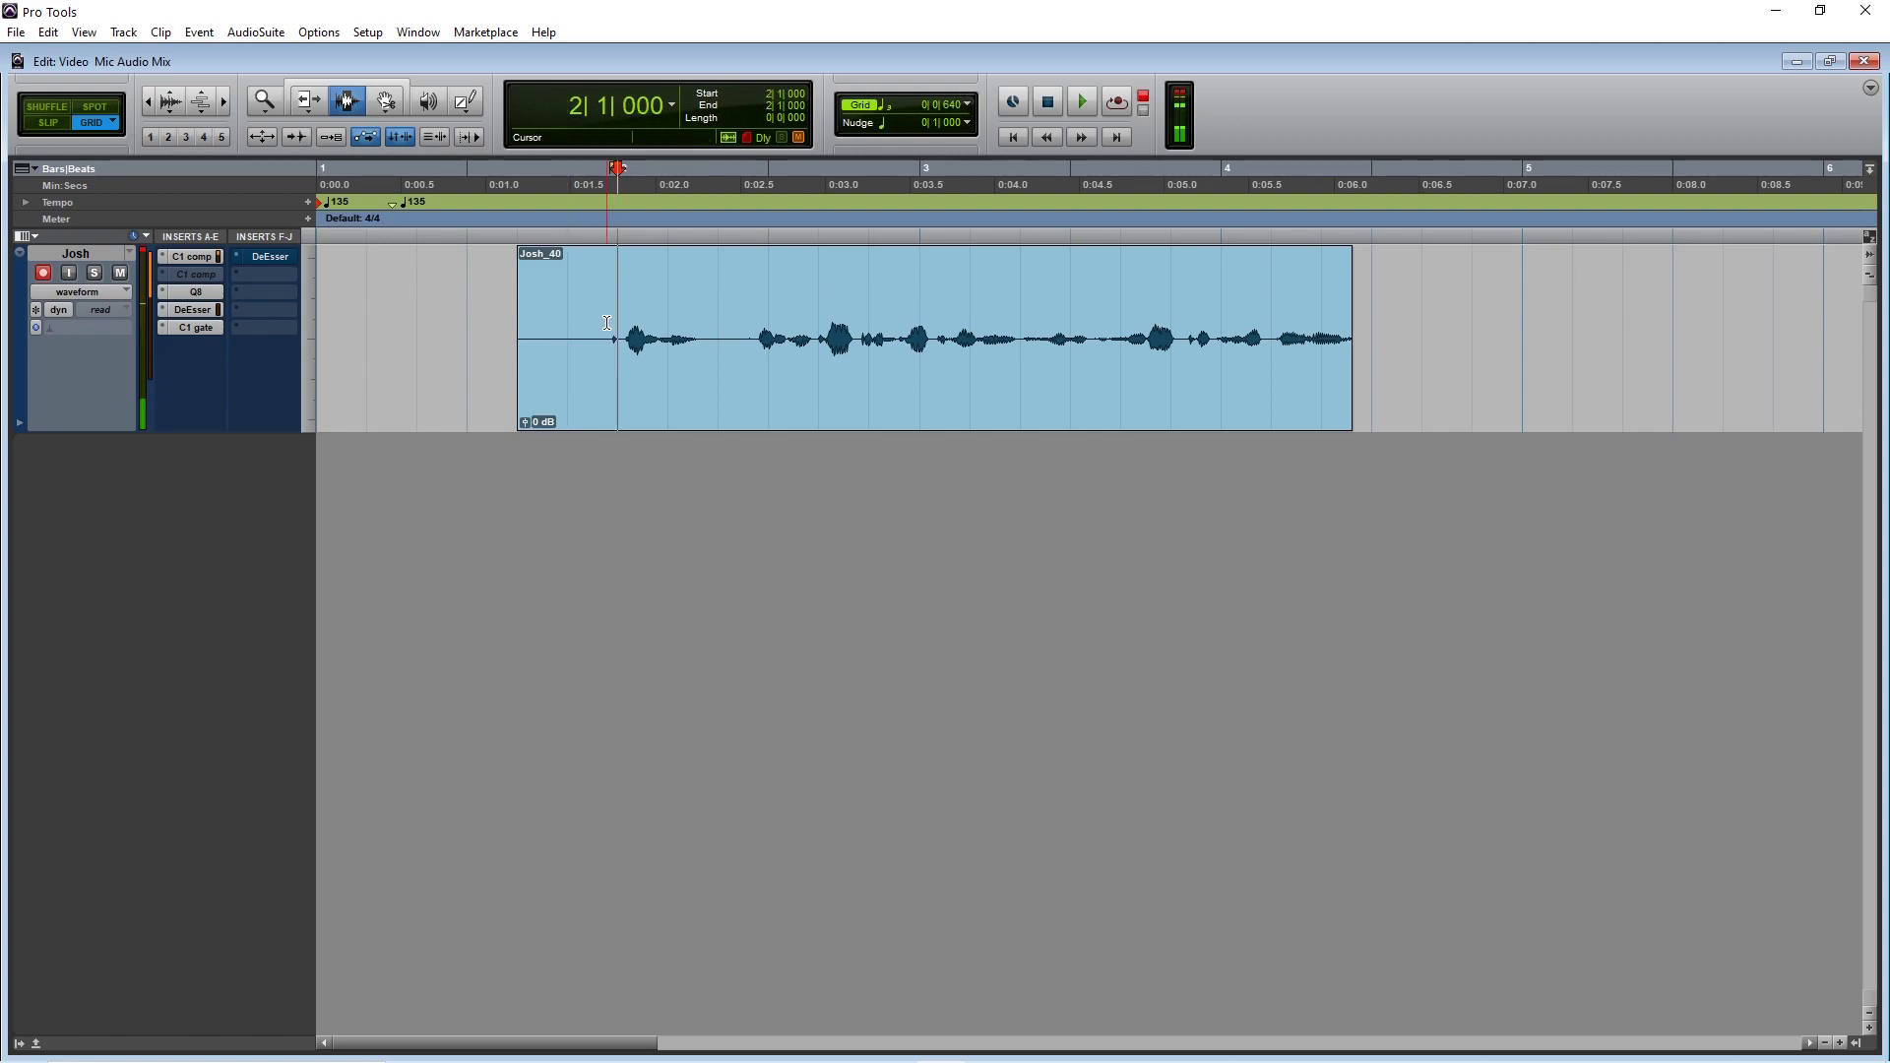
key("space")
key("space")
Trim the Josh_40 clip's start so it begins at 1|4|320
double_click(622, 351)
left_click(585, 304)
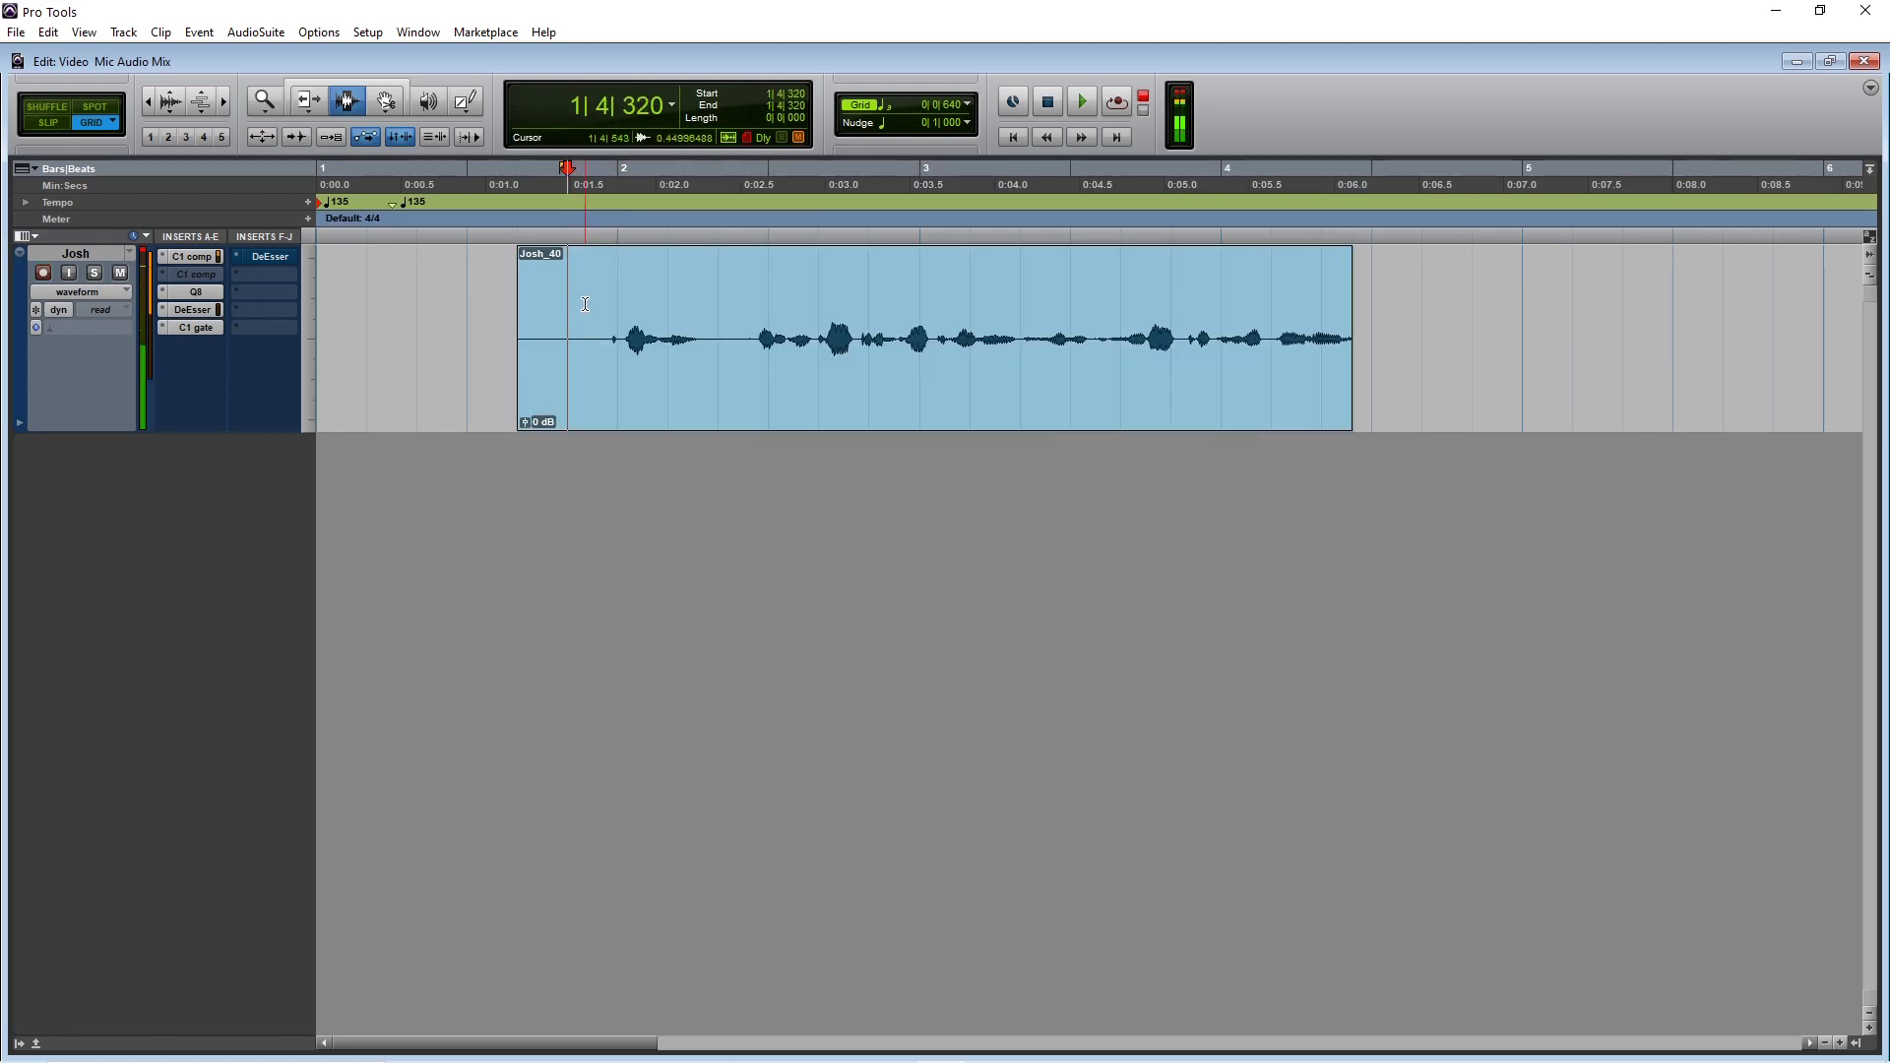
key("a")
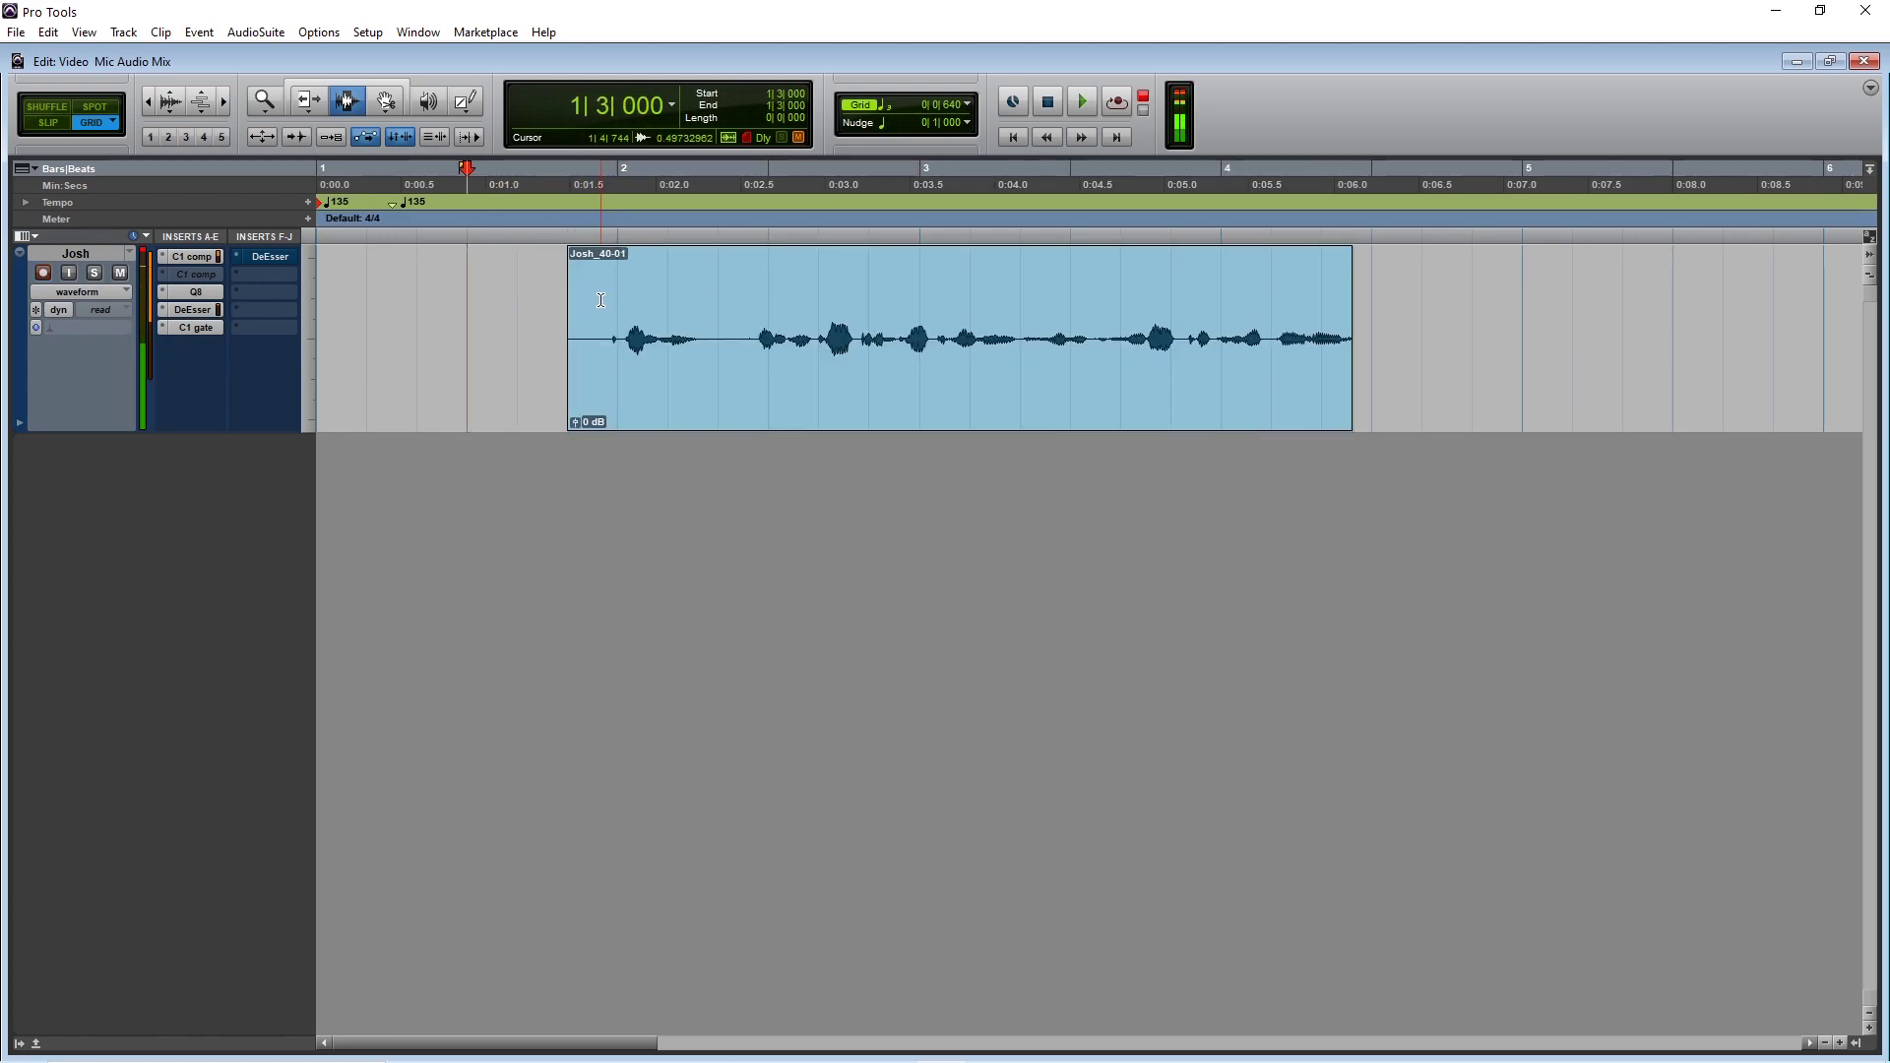
left_click(565, 286)
key("space")
key("space")
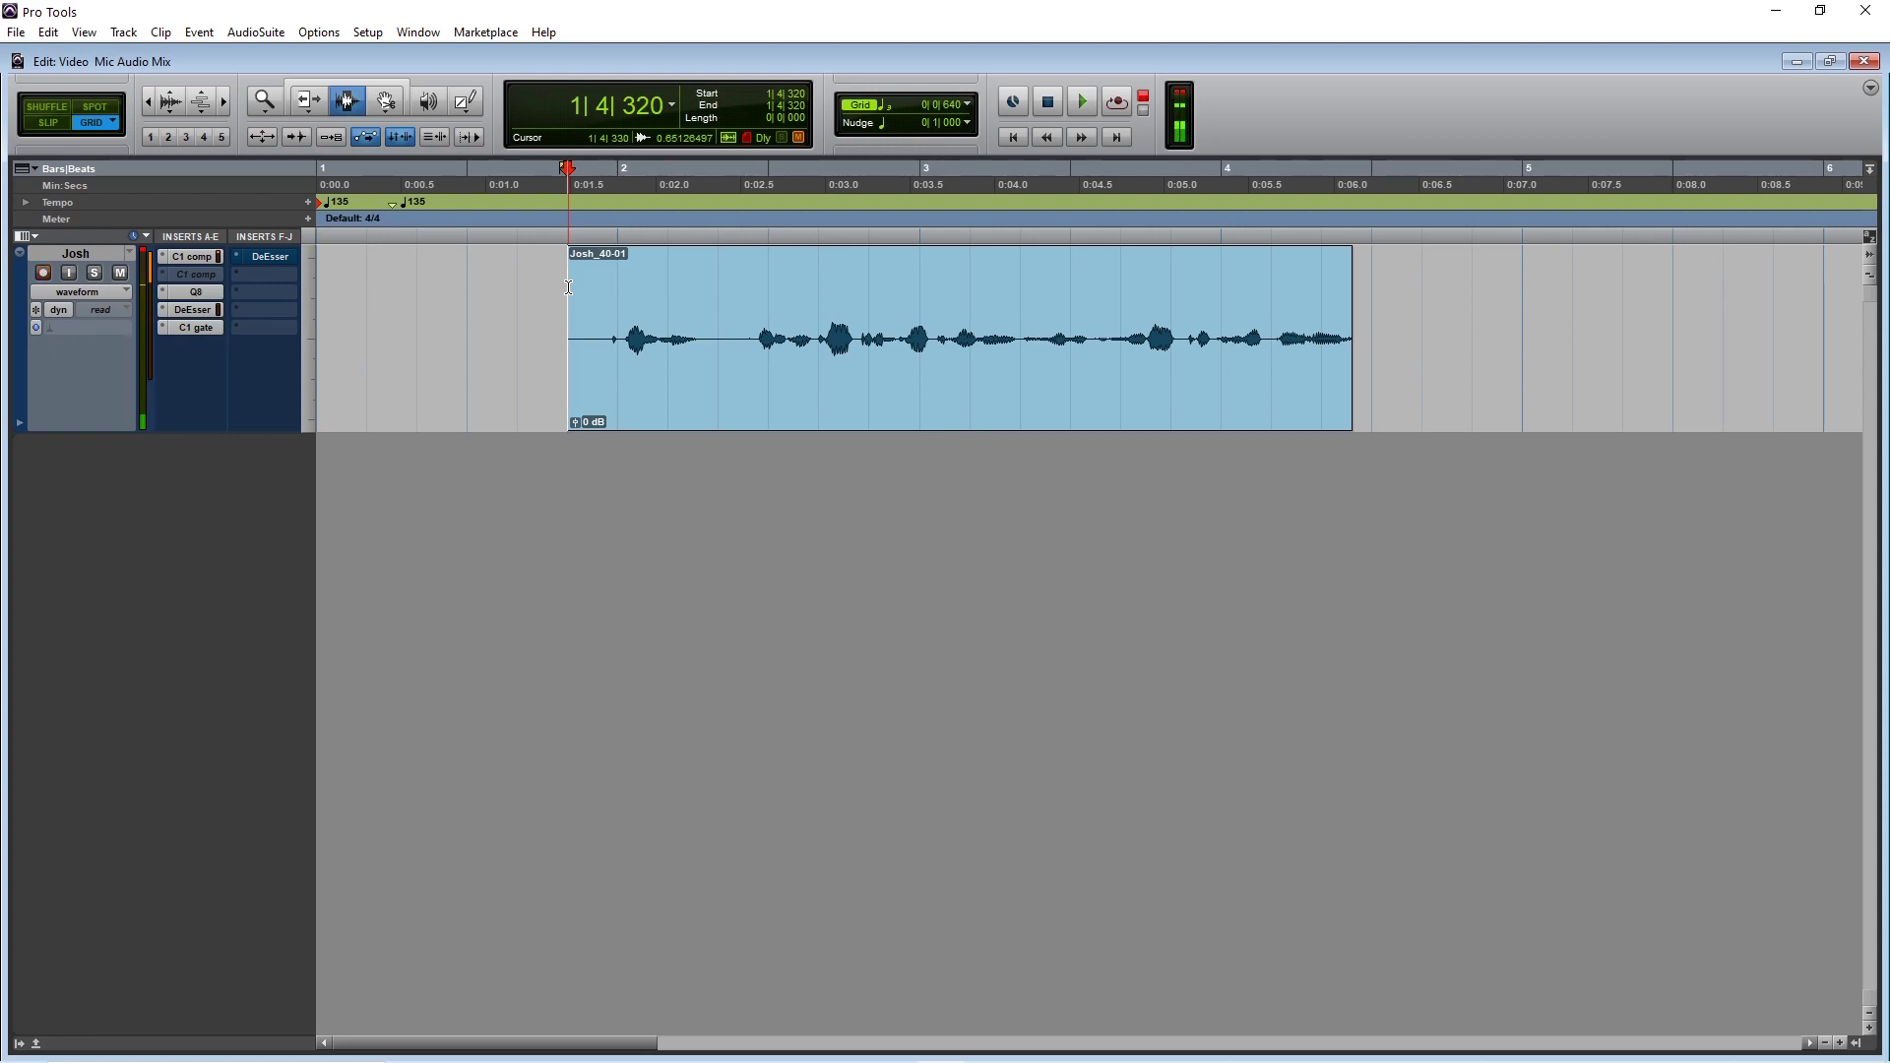
key("space")
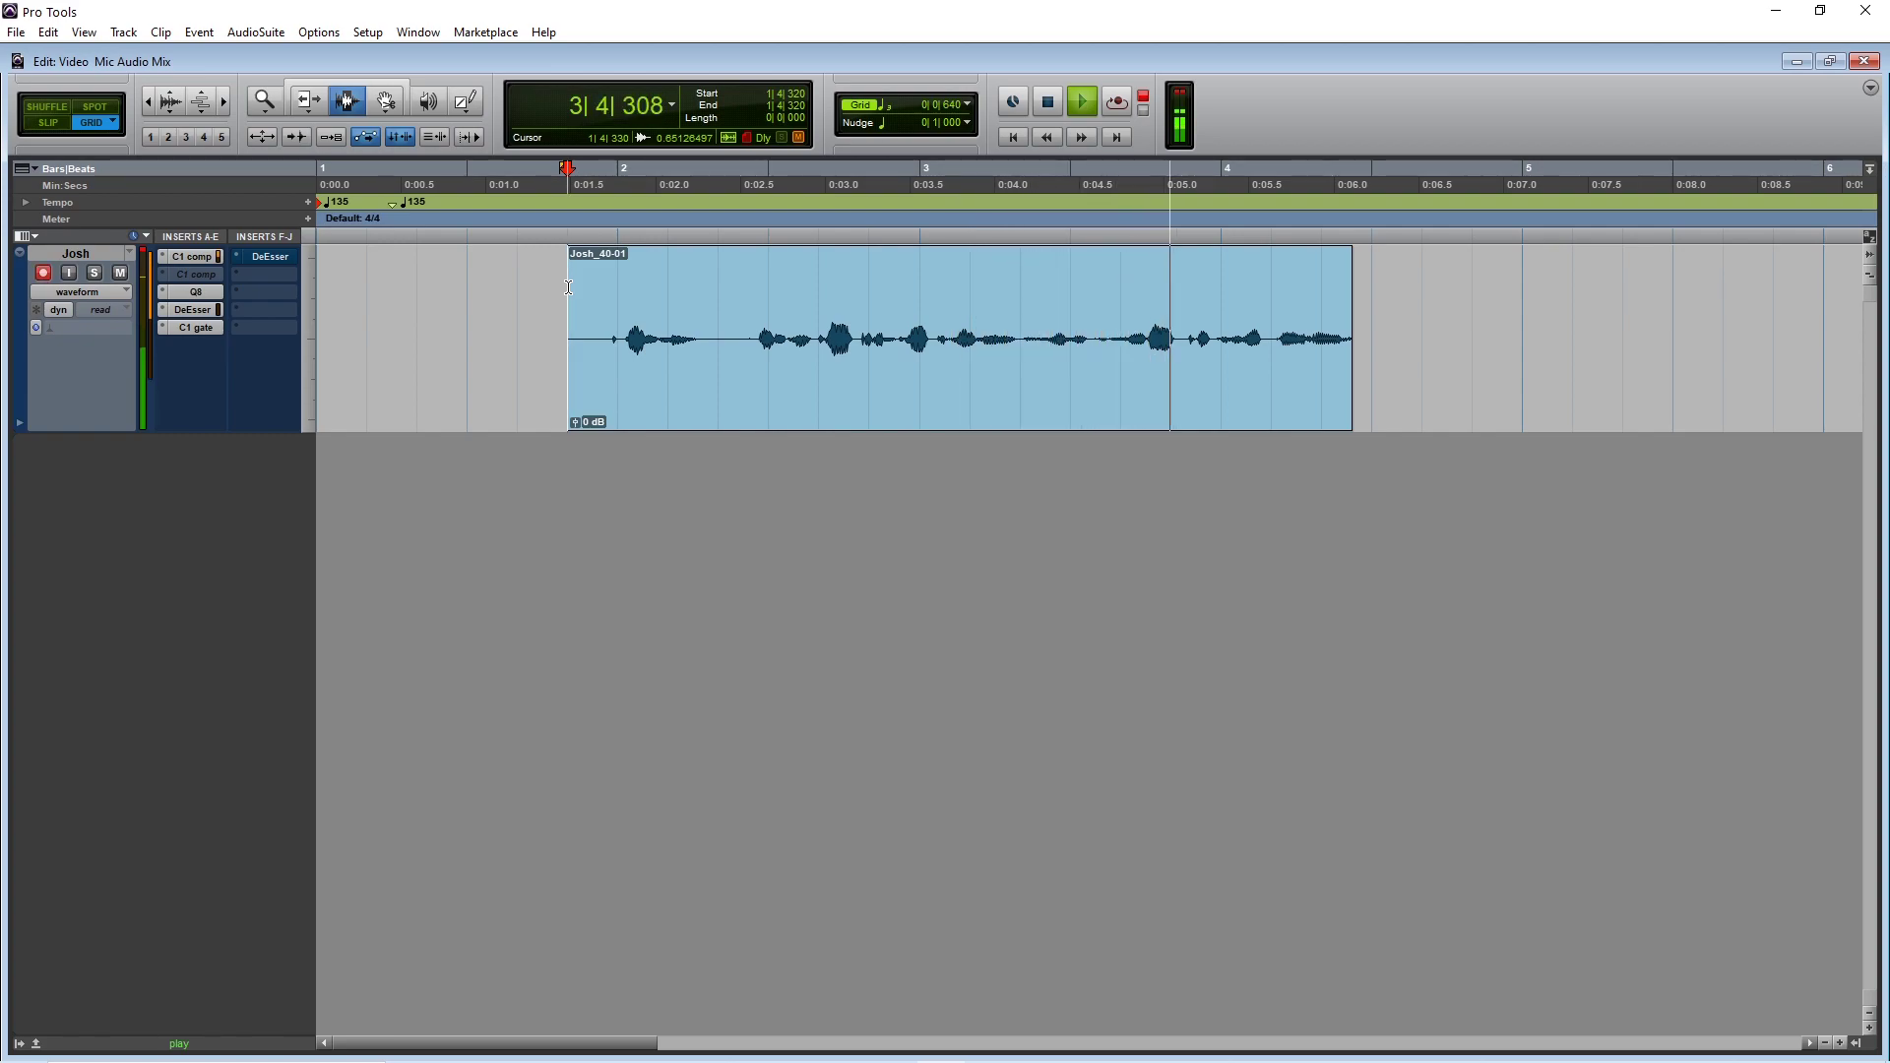
key("space")
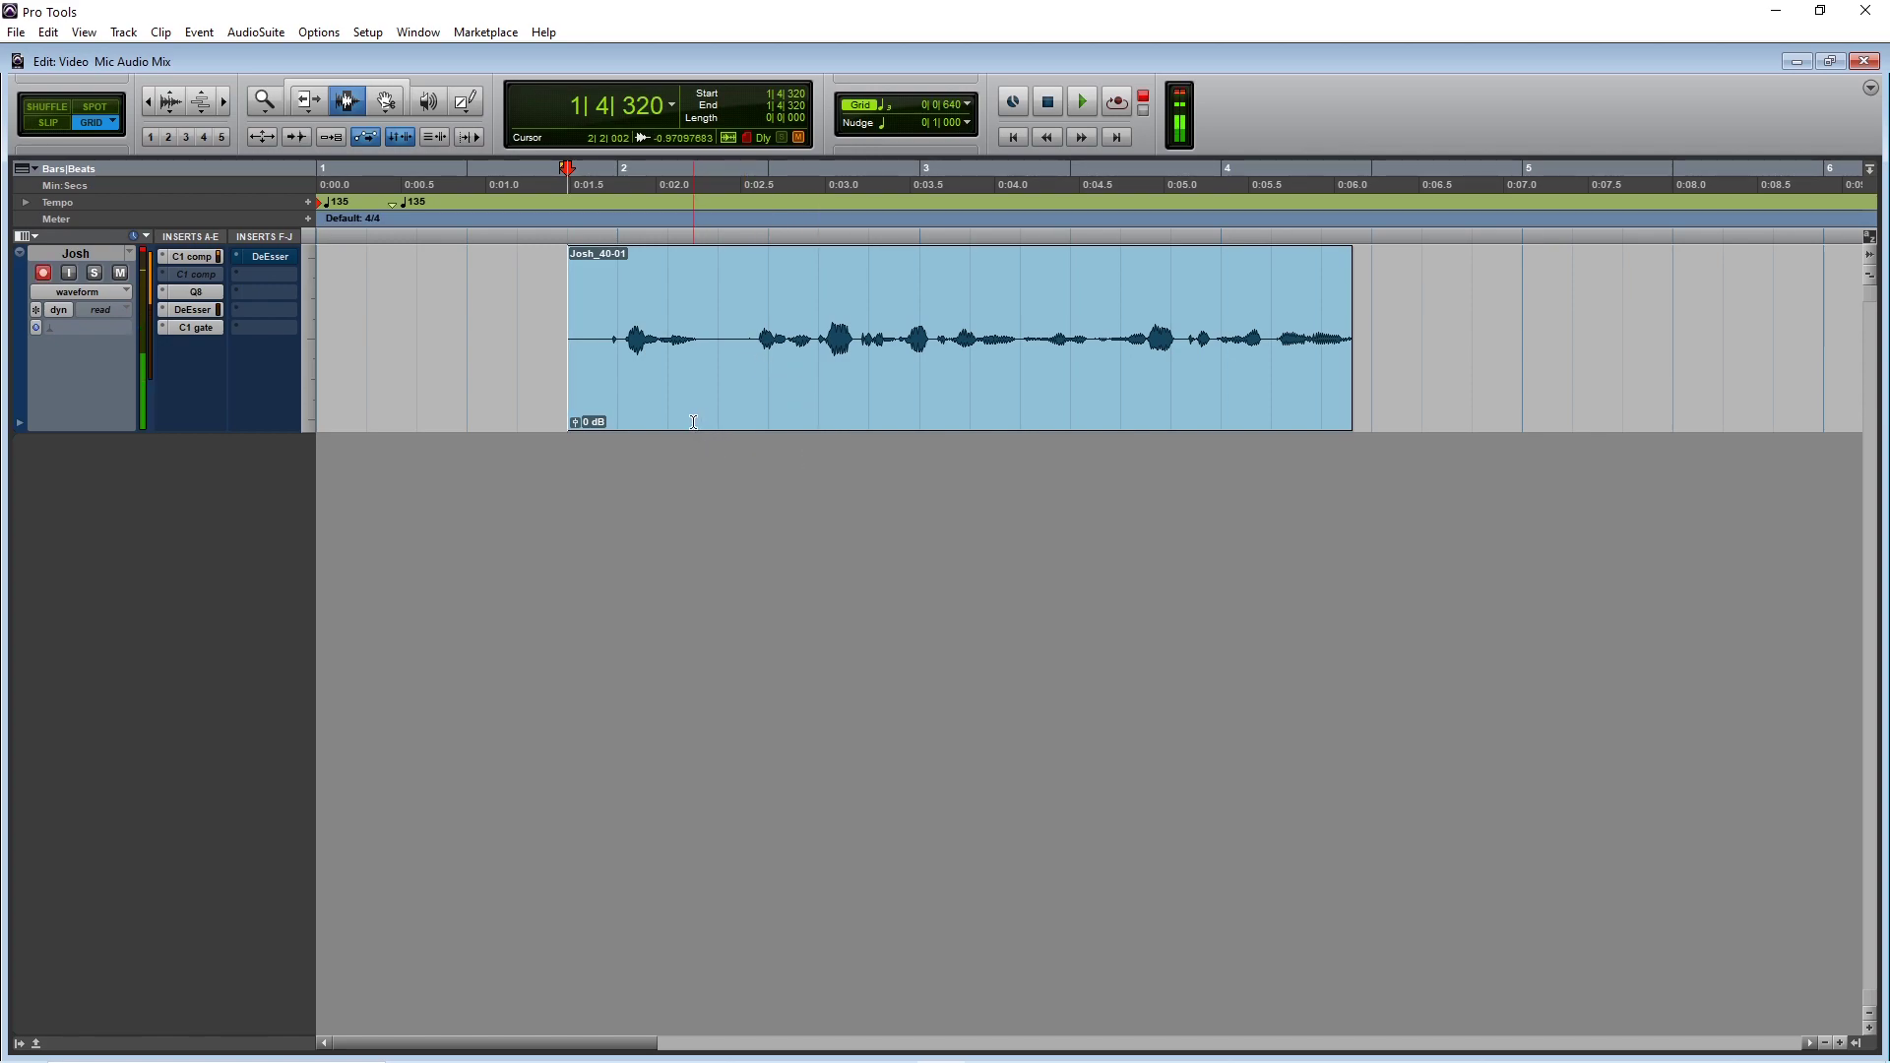
left_click(767, 335)
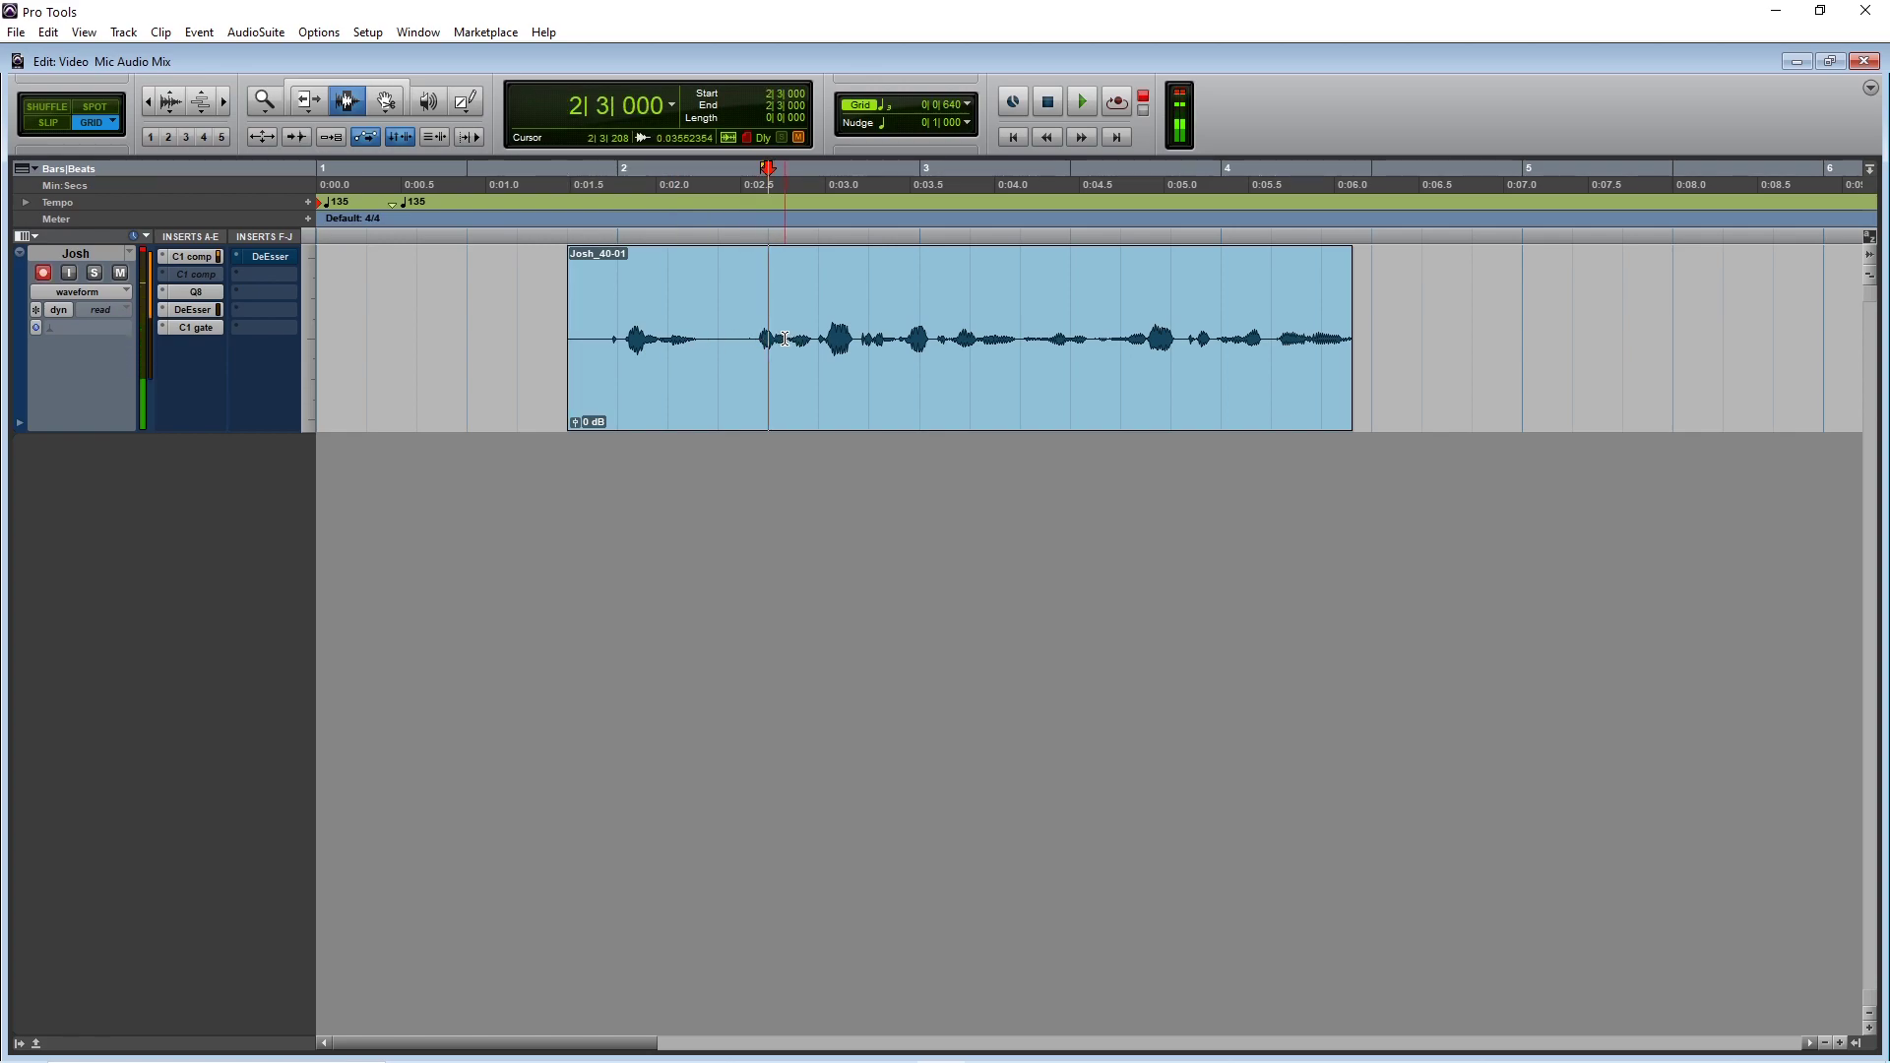
key("space")
key("space")
key("space")
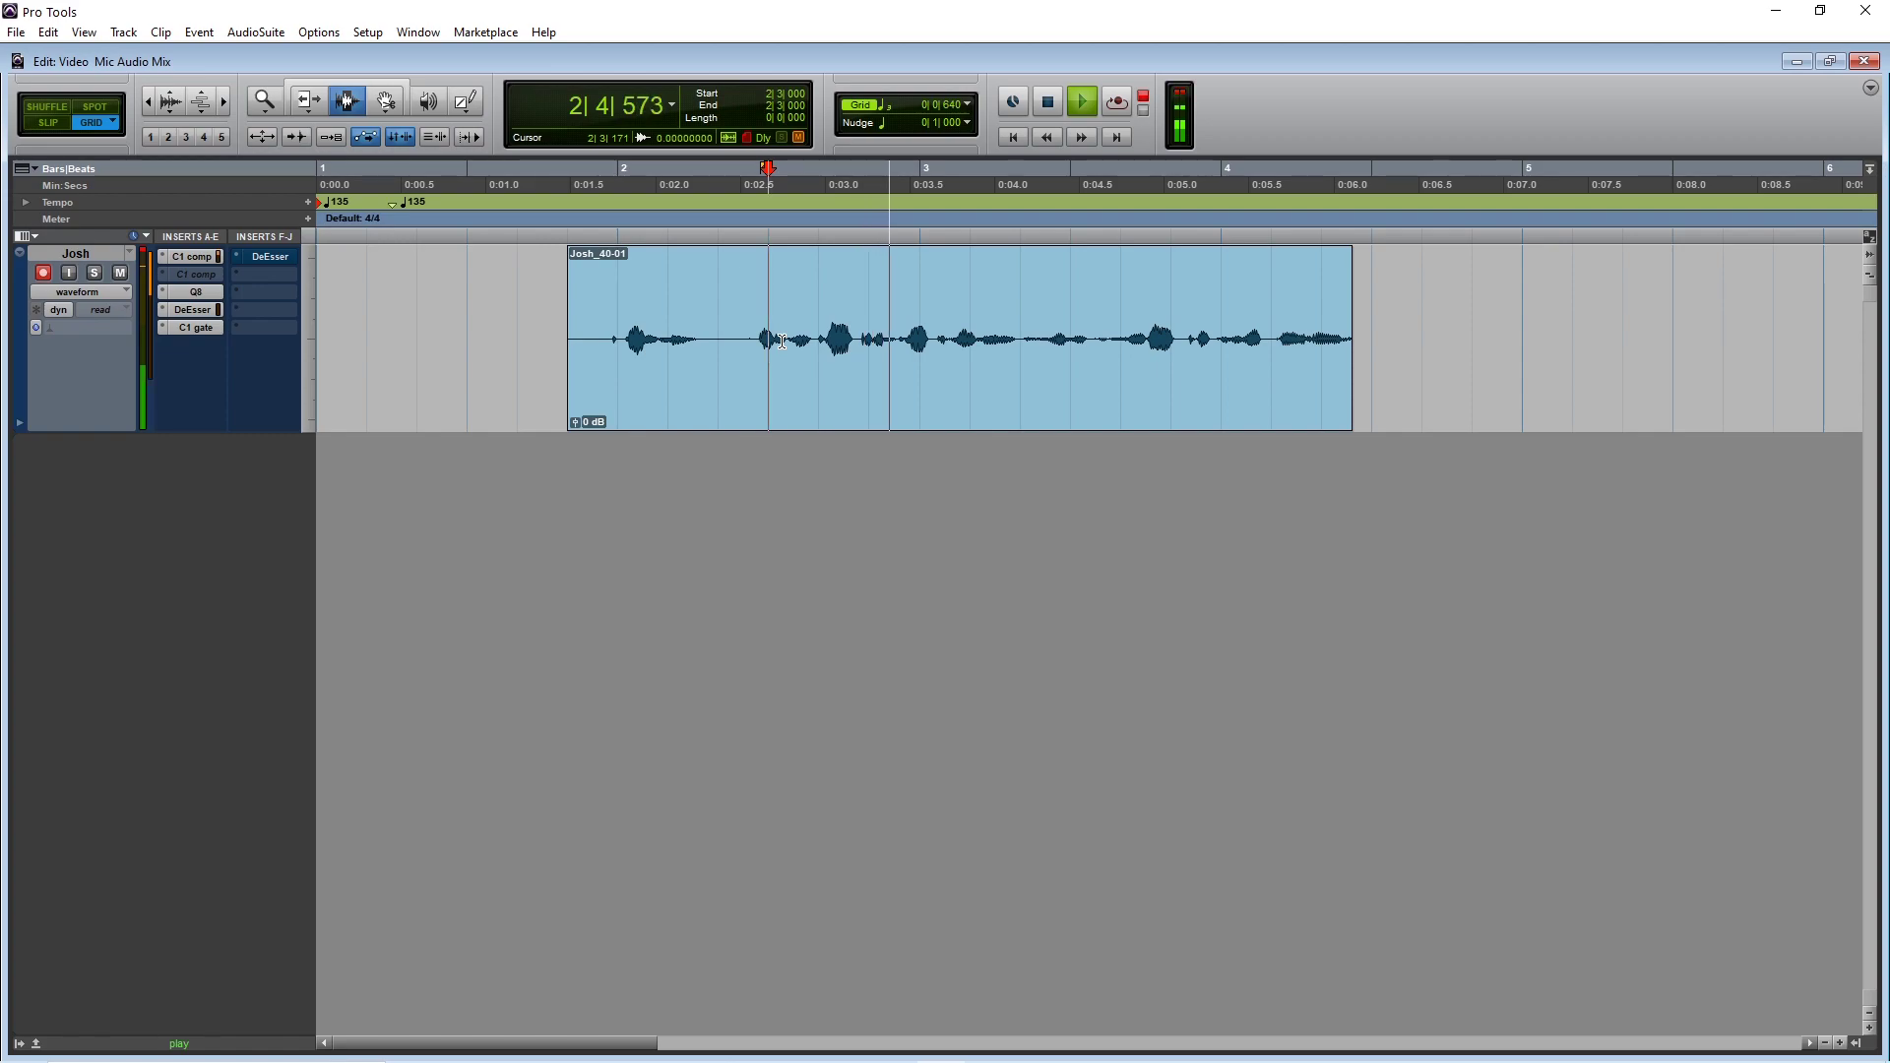
key("space")
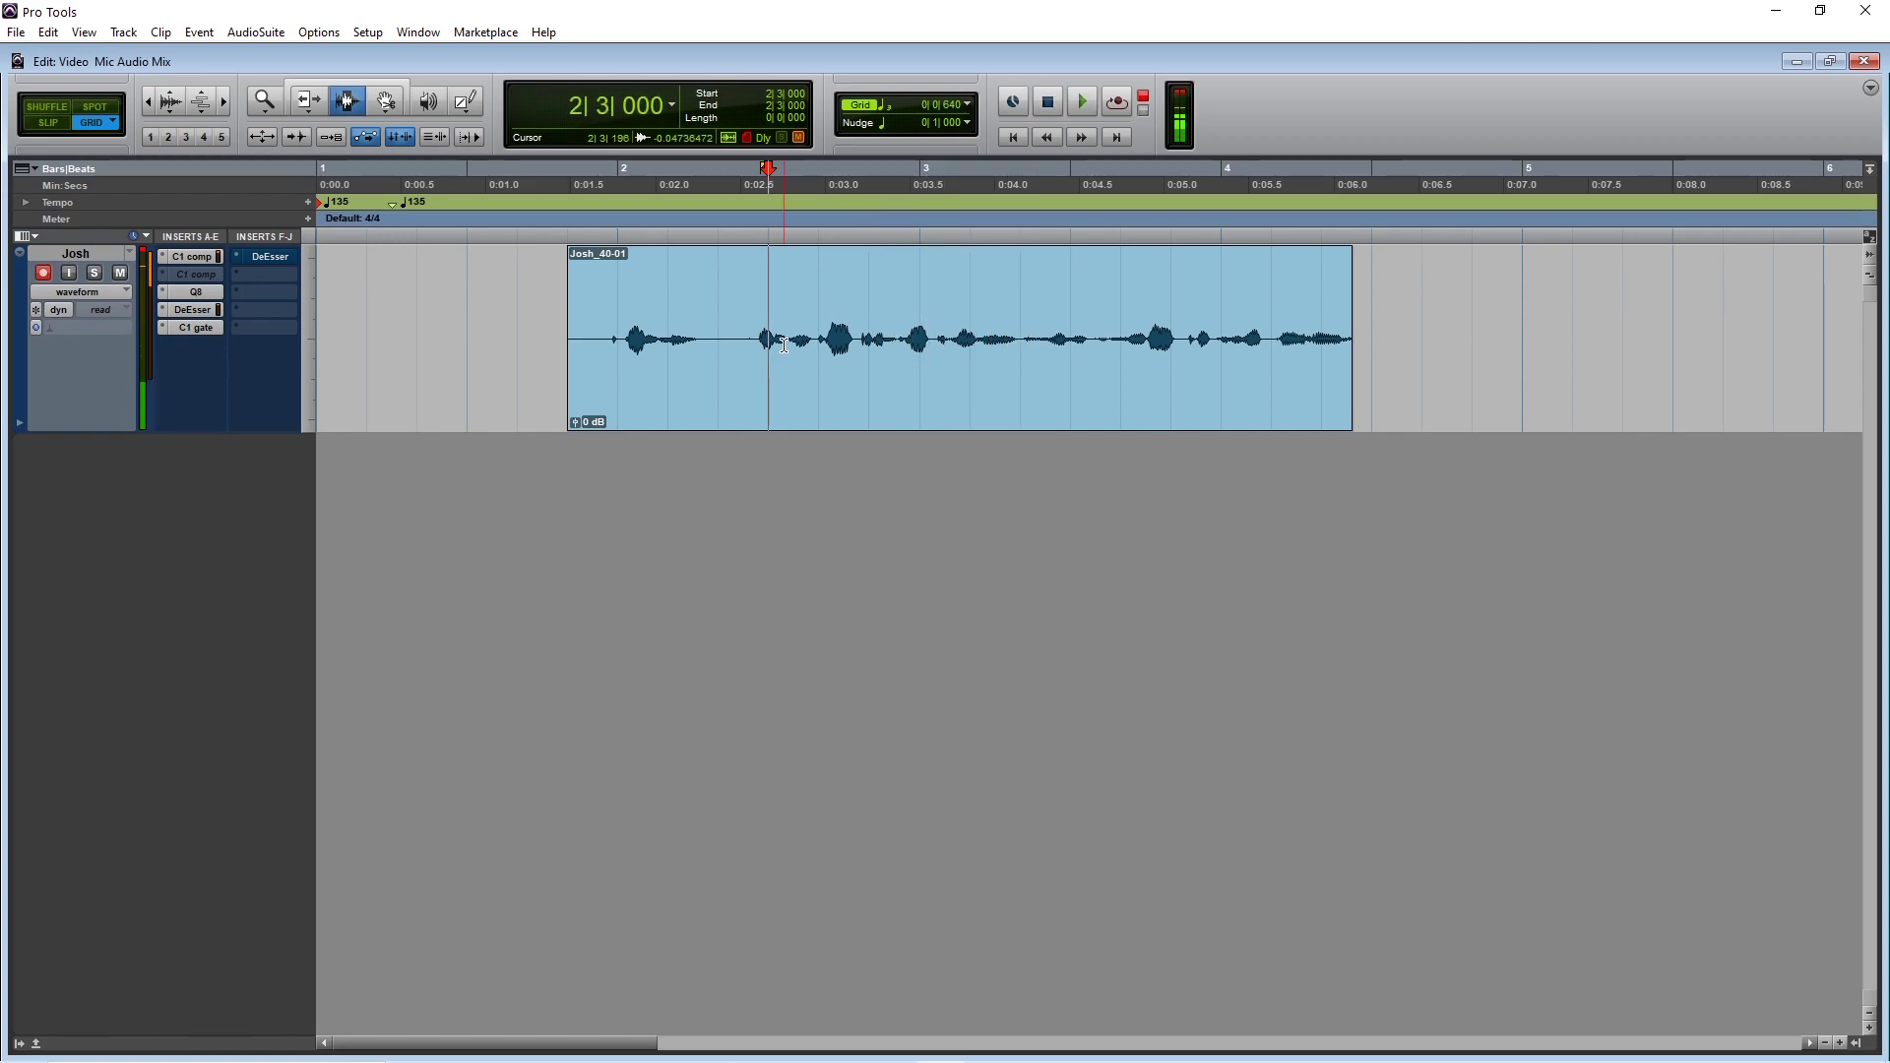
Delete the Josh_40-01 clip, record a trial take, then undo that recording
double_click(816, 397)
key("Delete")
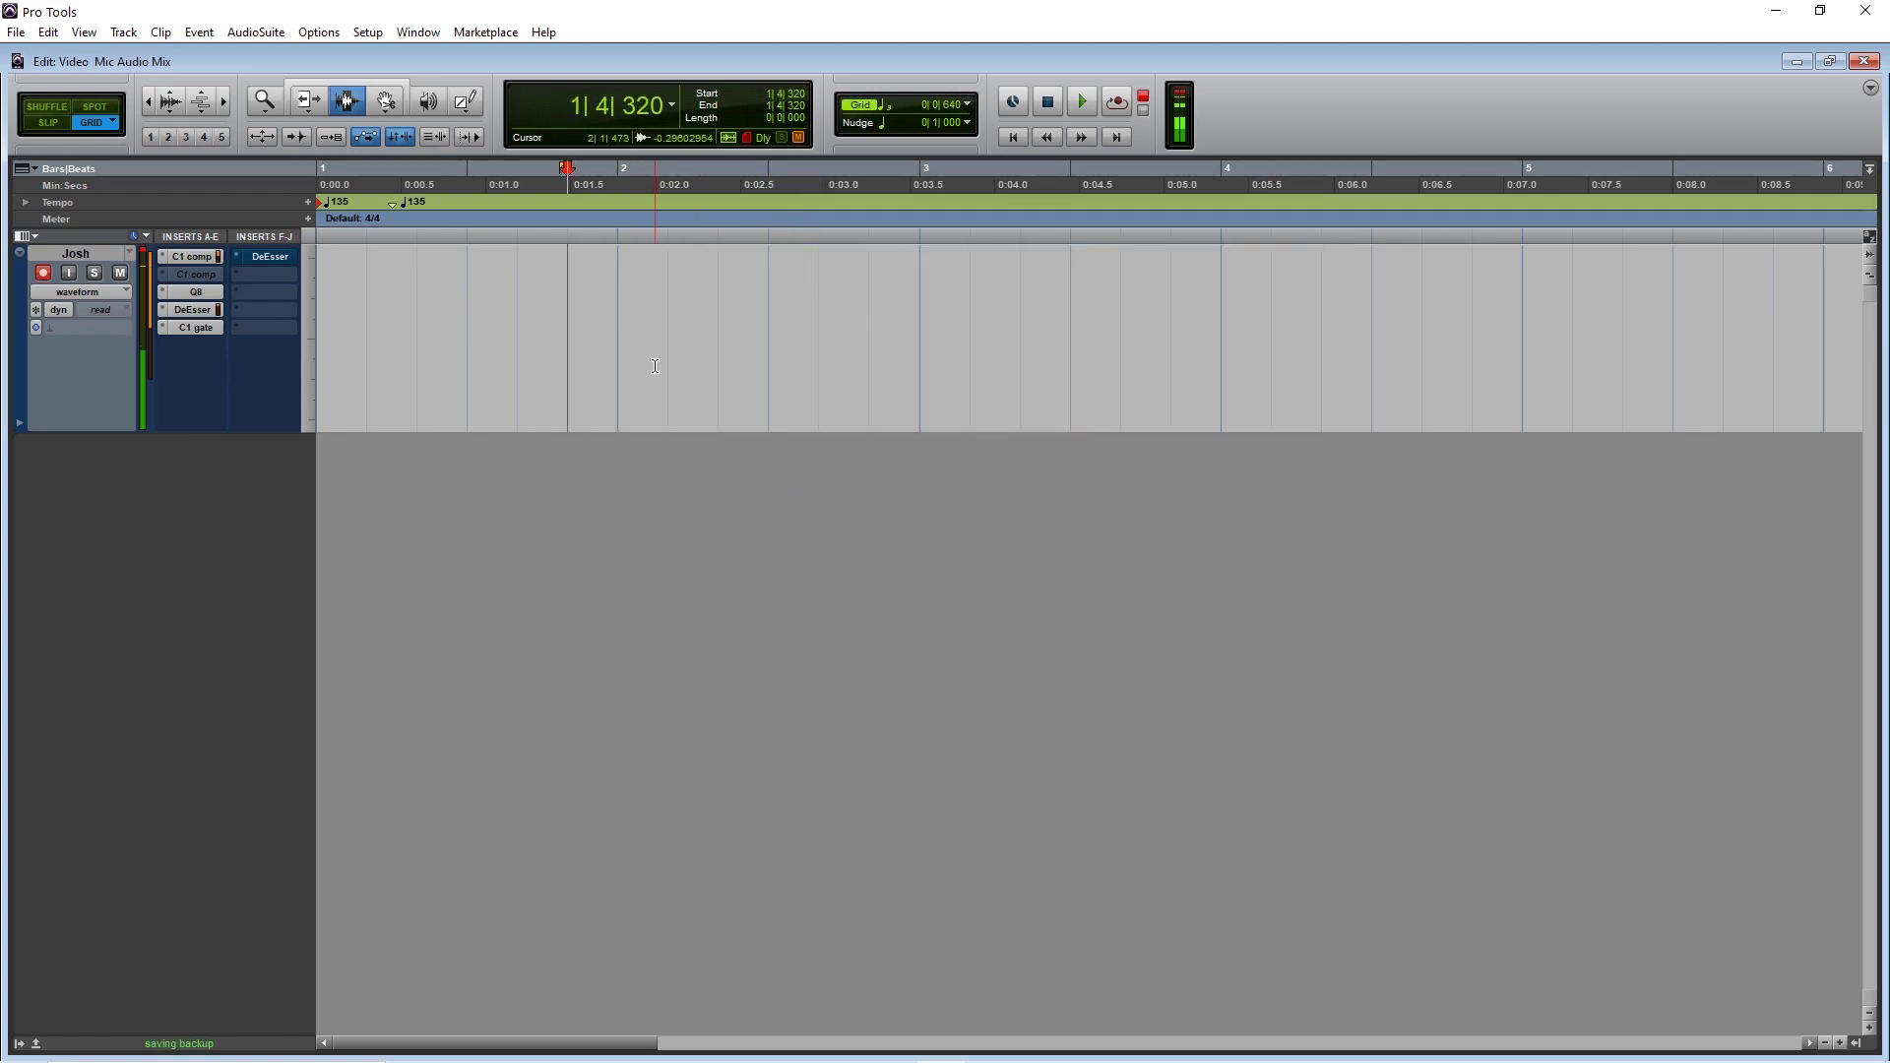
key("ctrl+space")
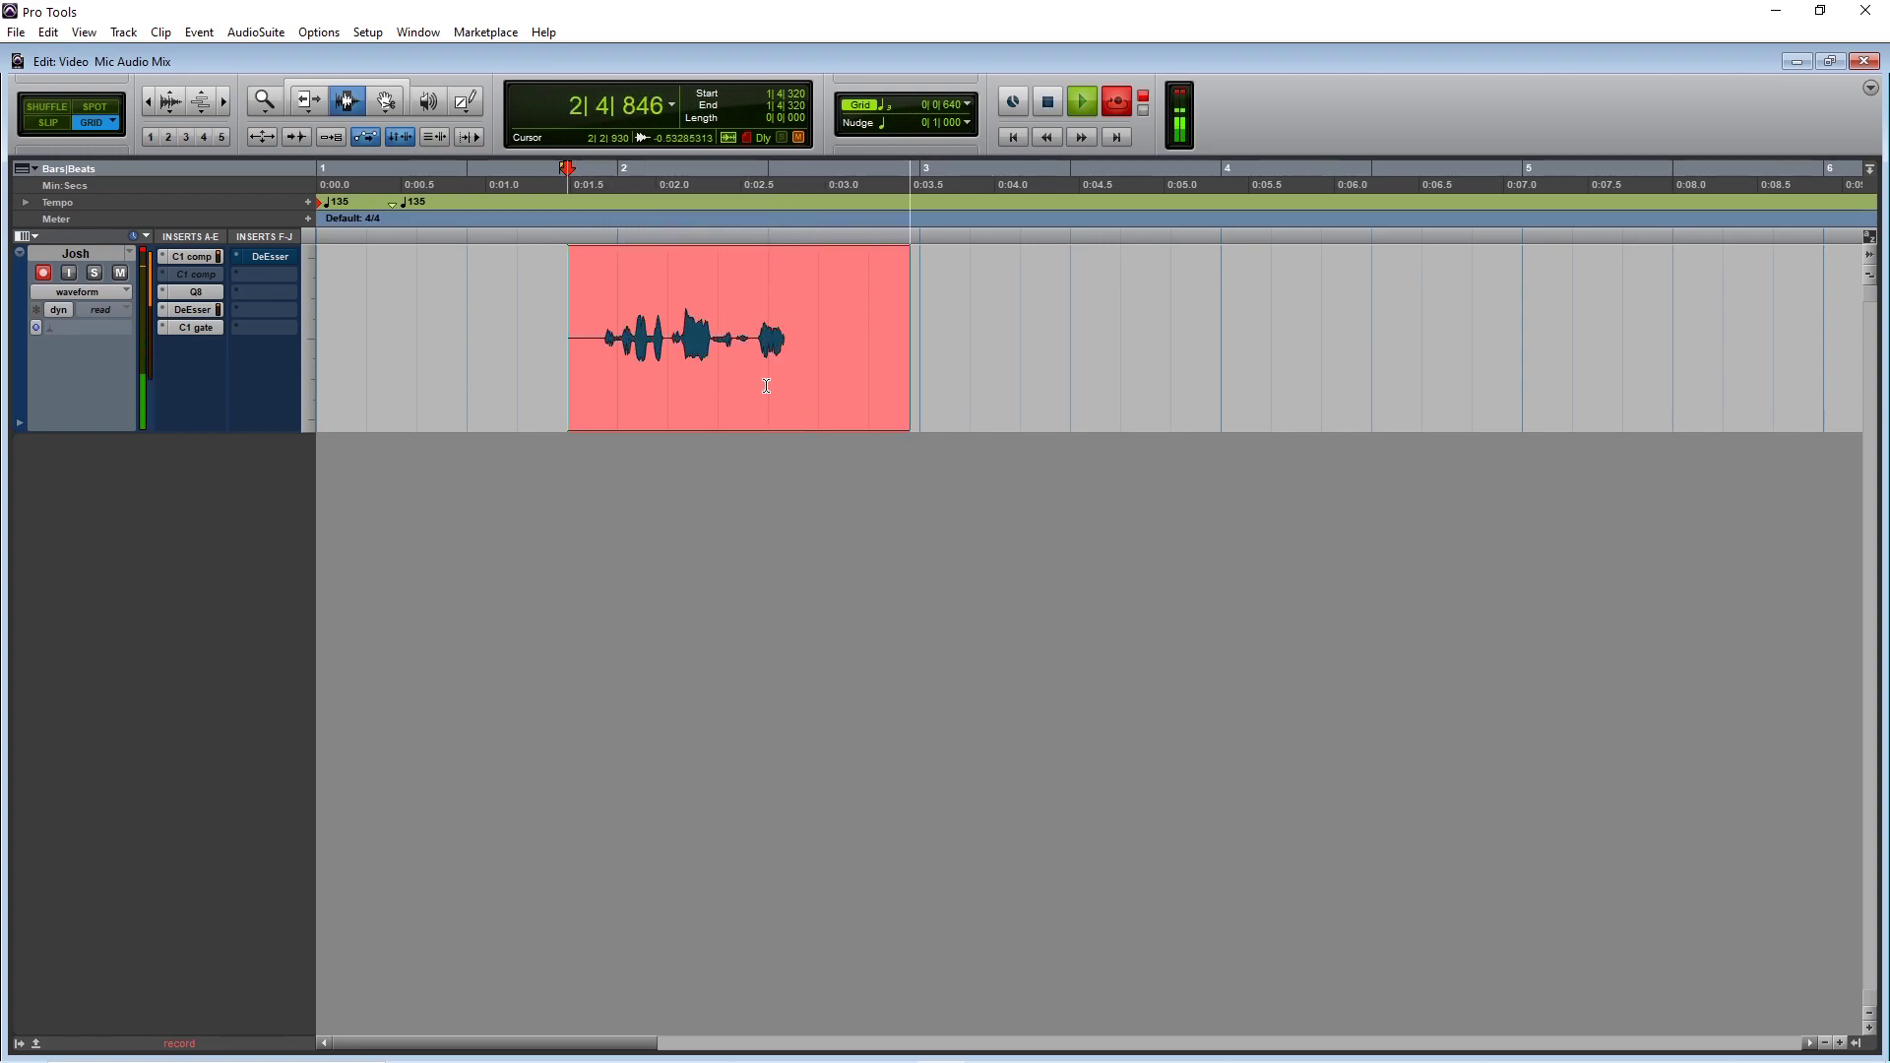
key("space")
left_click(767, 353)
key("space")
key("space")
key("ctrl+z")
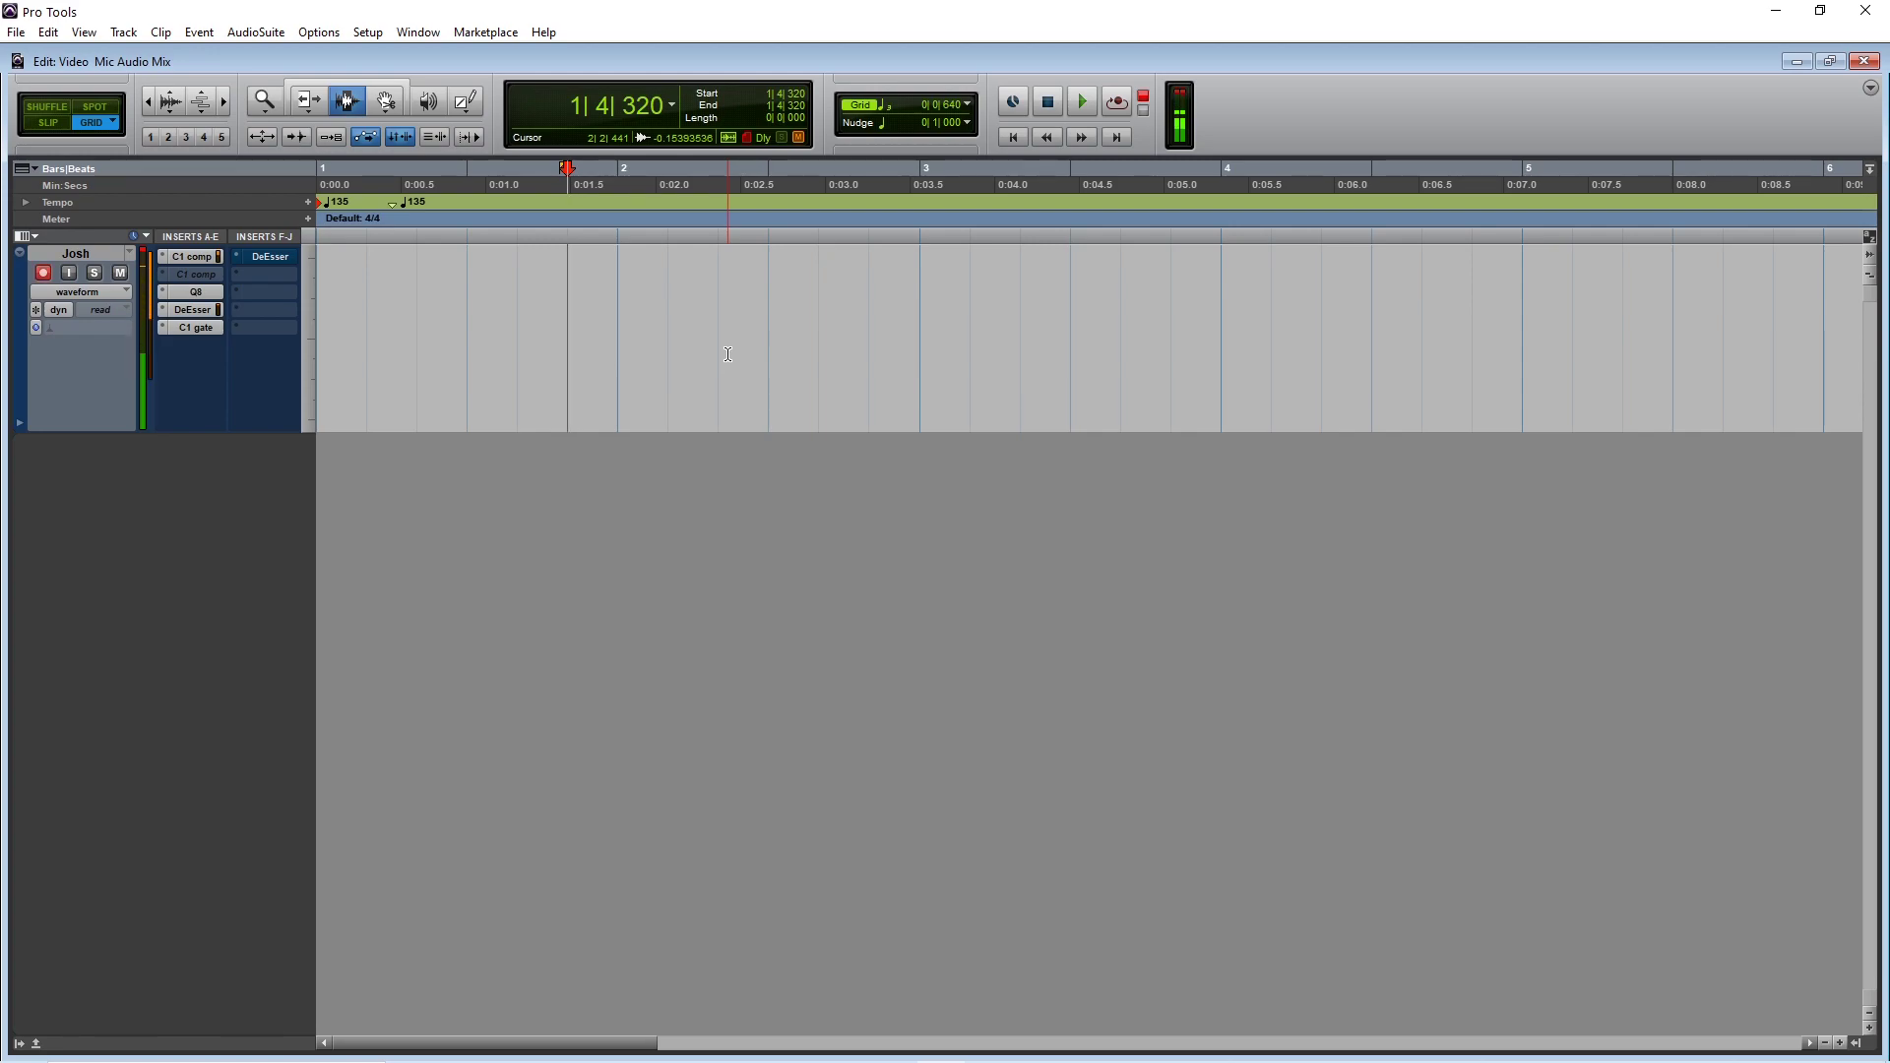
Record the new Josh_41 take from 1|4|320 and select the whole clip
key("ctrl+space")
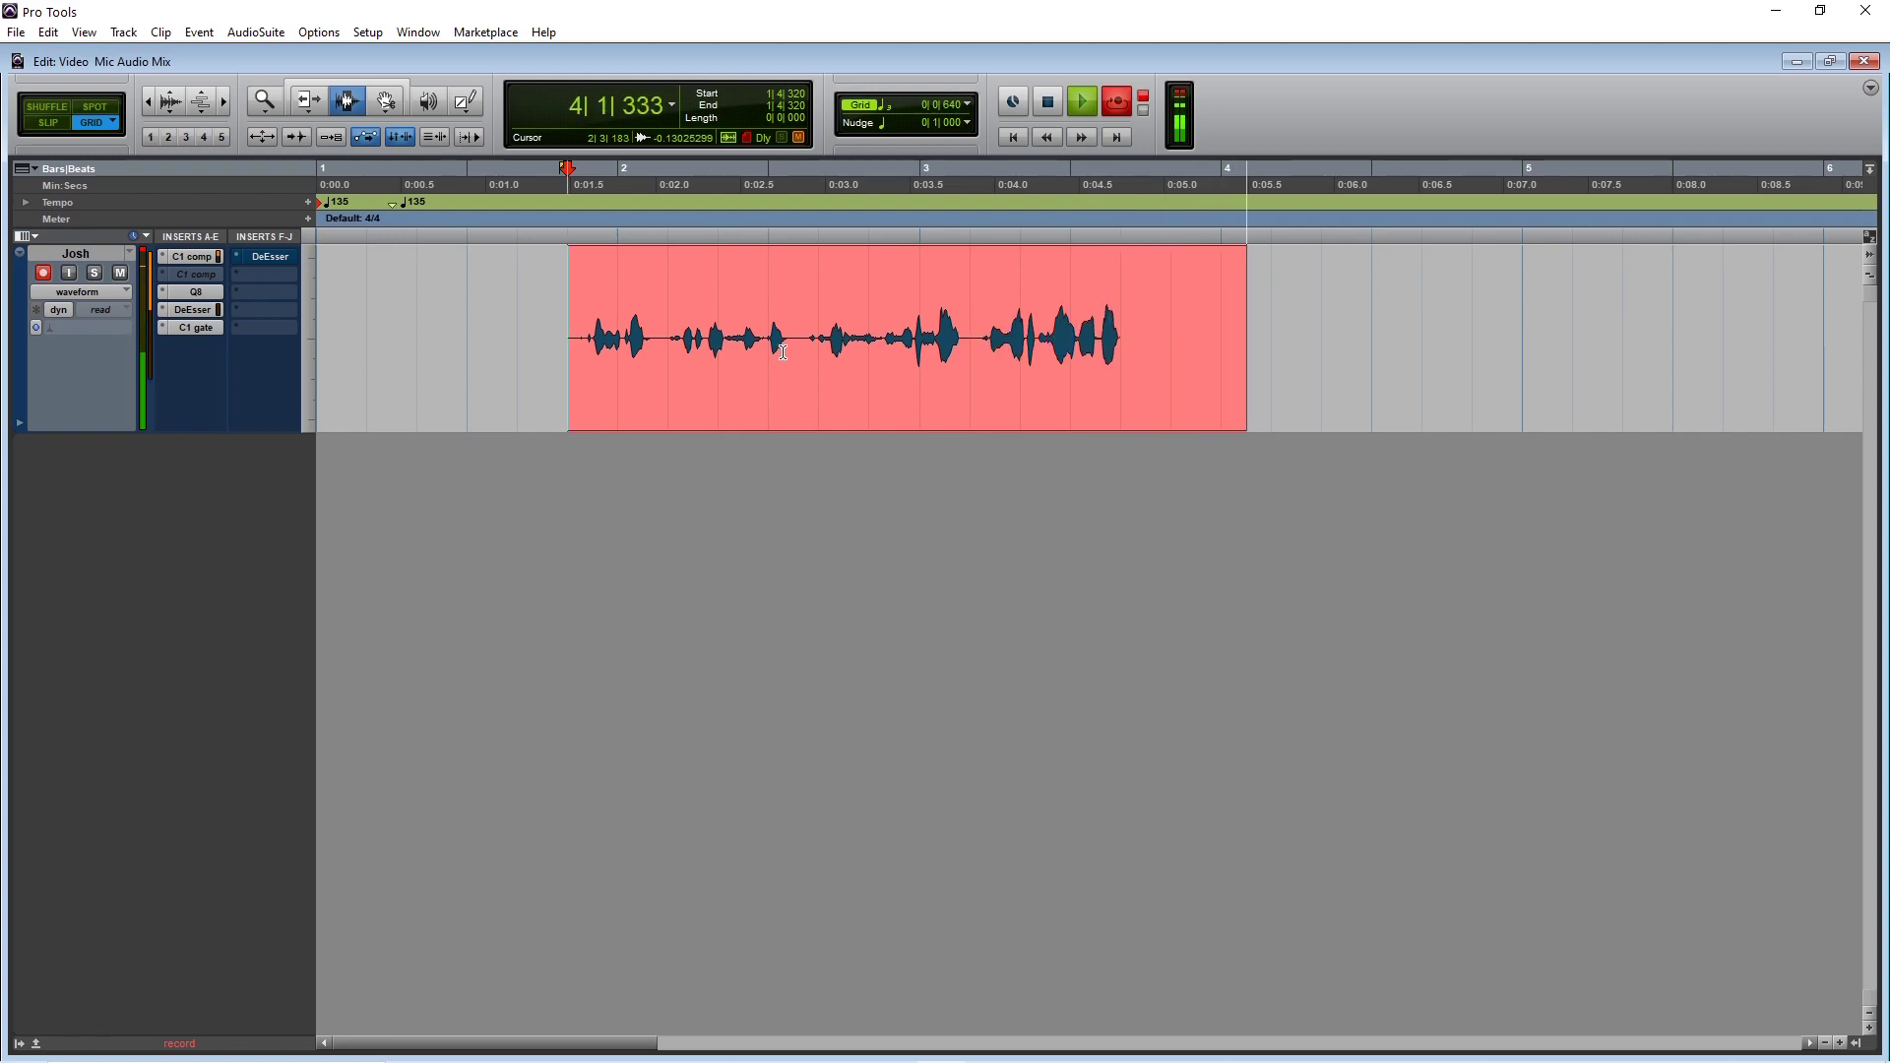
key("space")
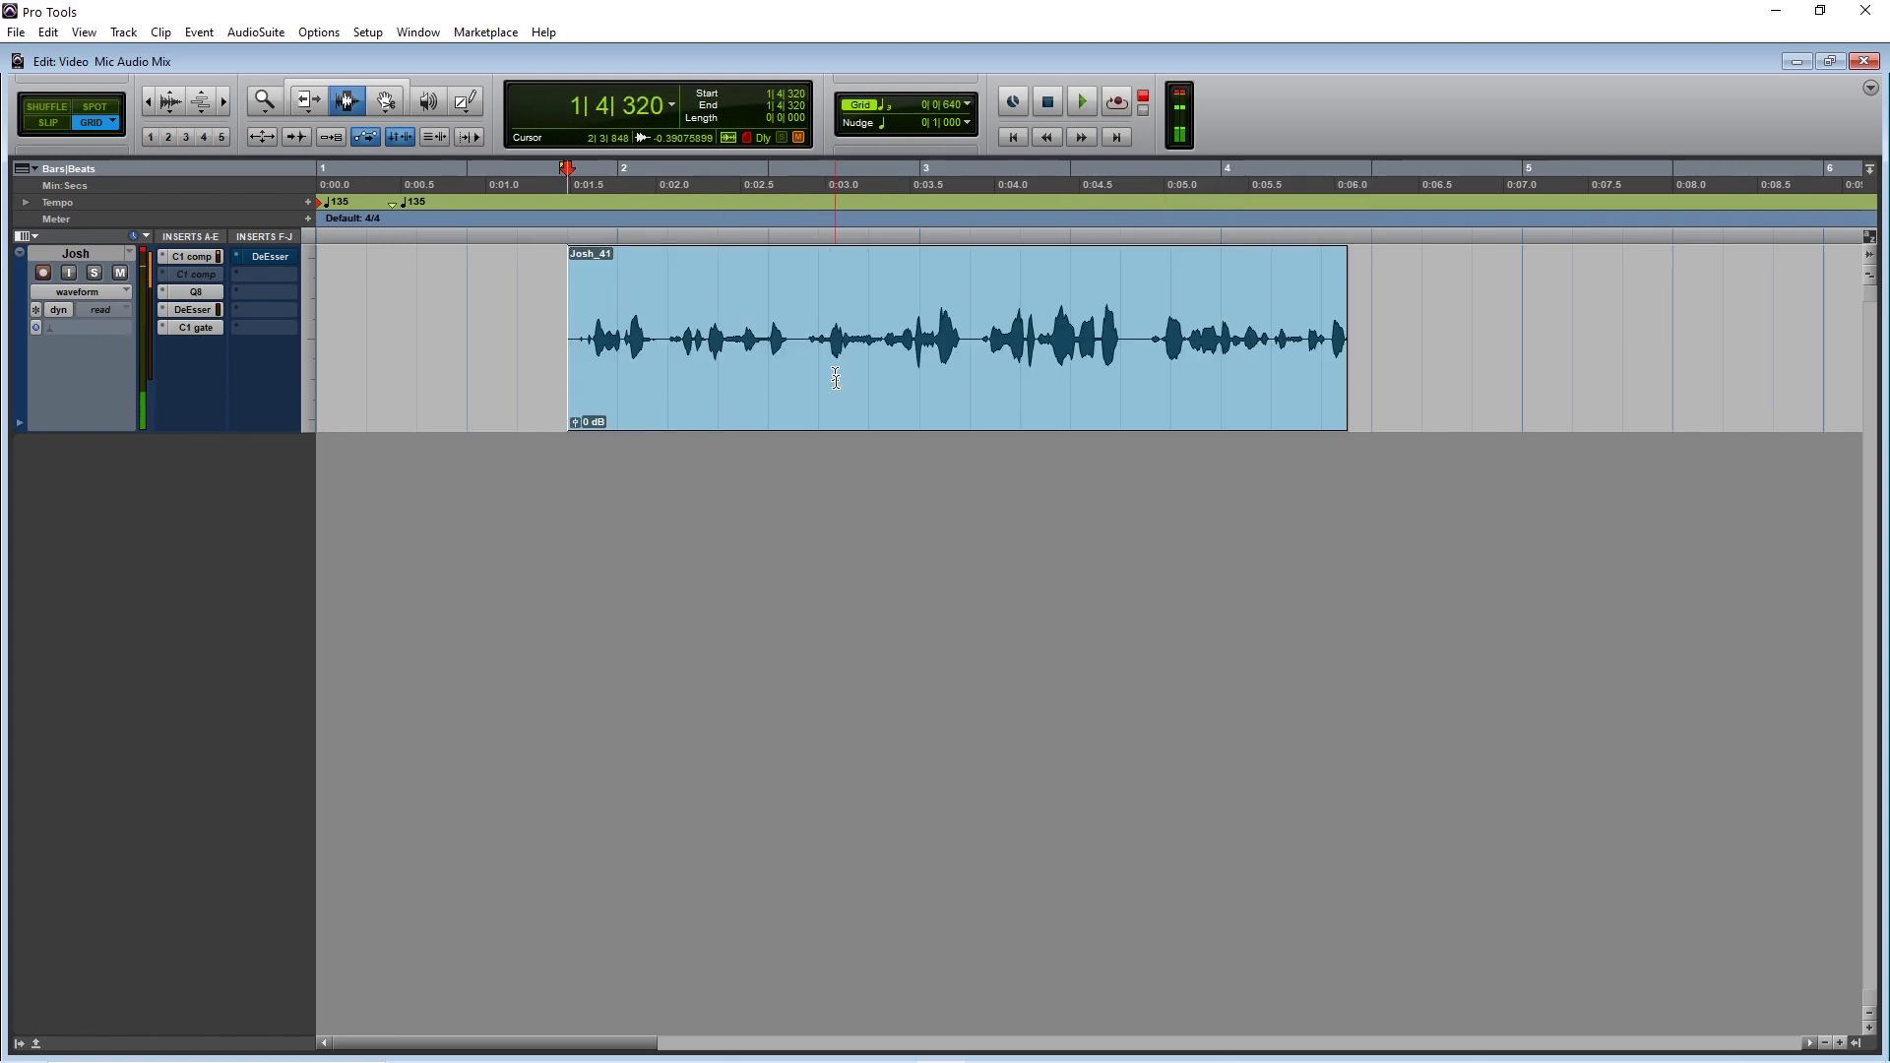
double_click(624, 337)
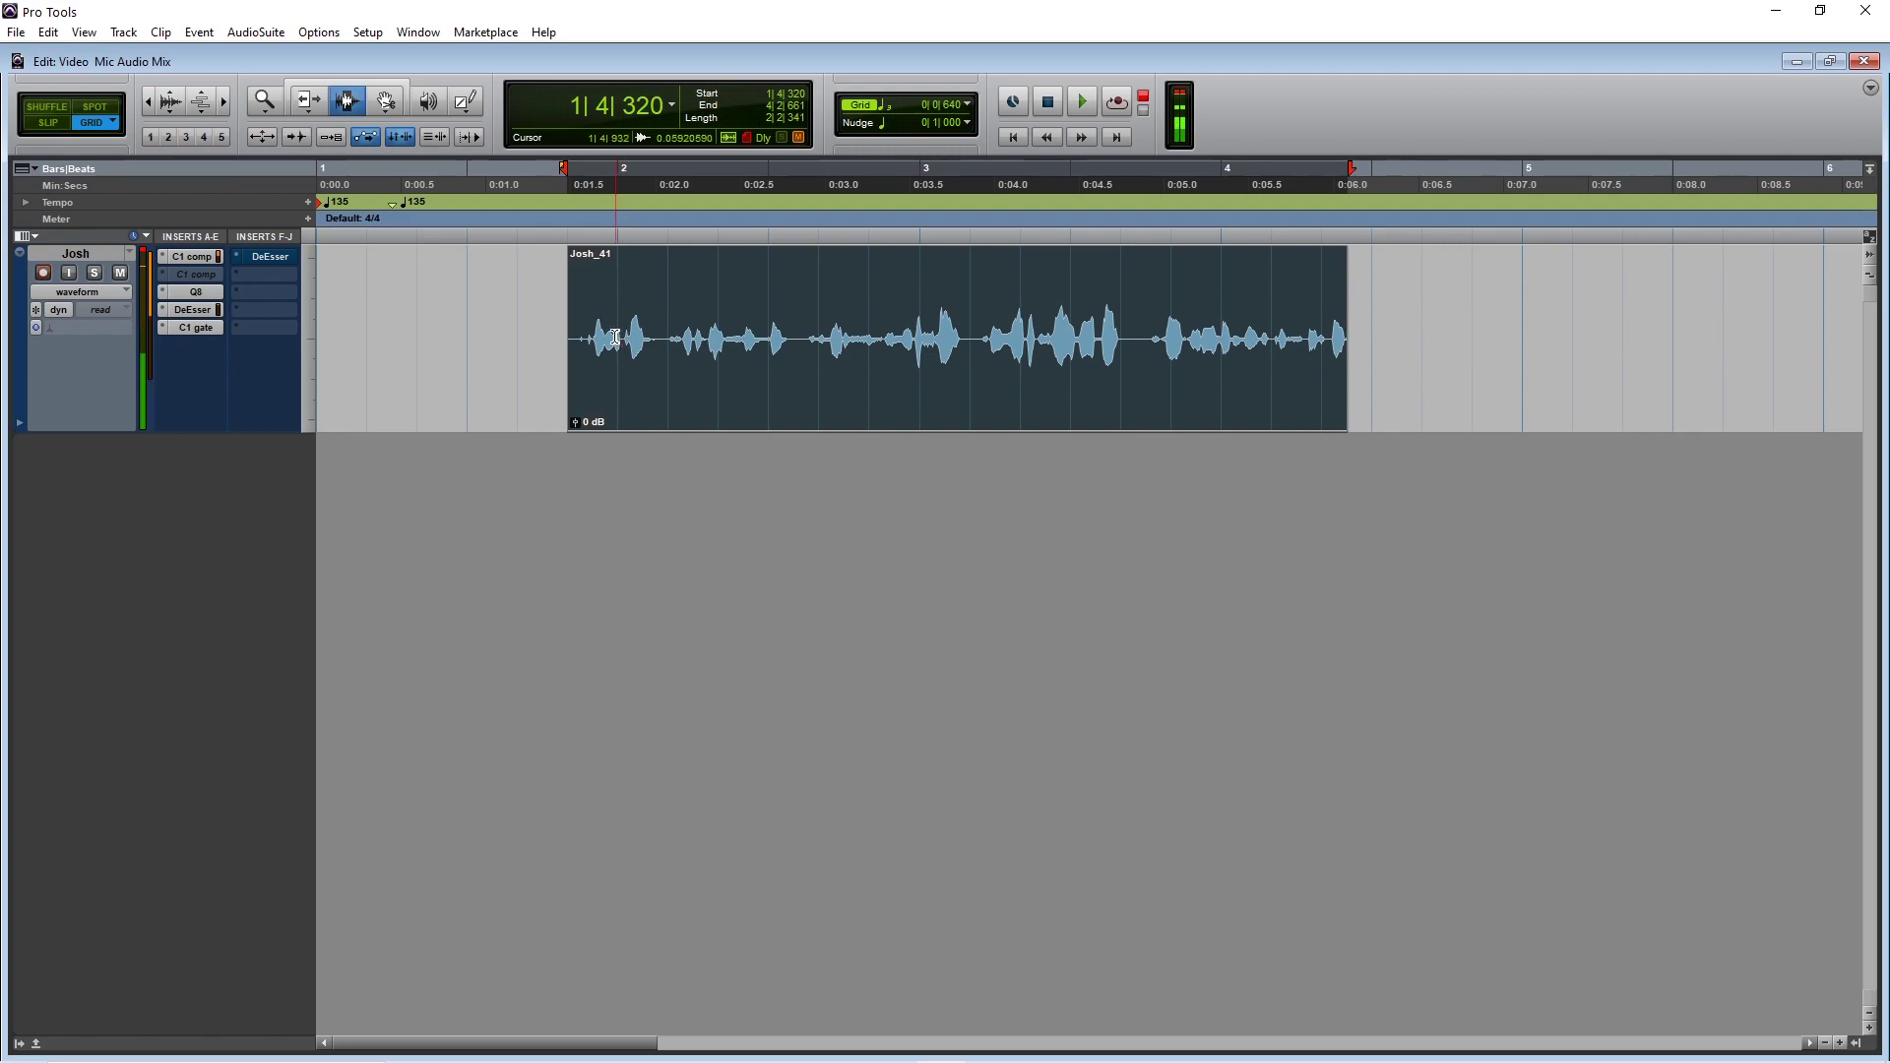
left_click(578, 327)
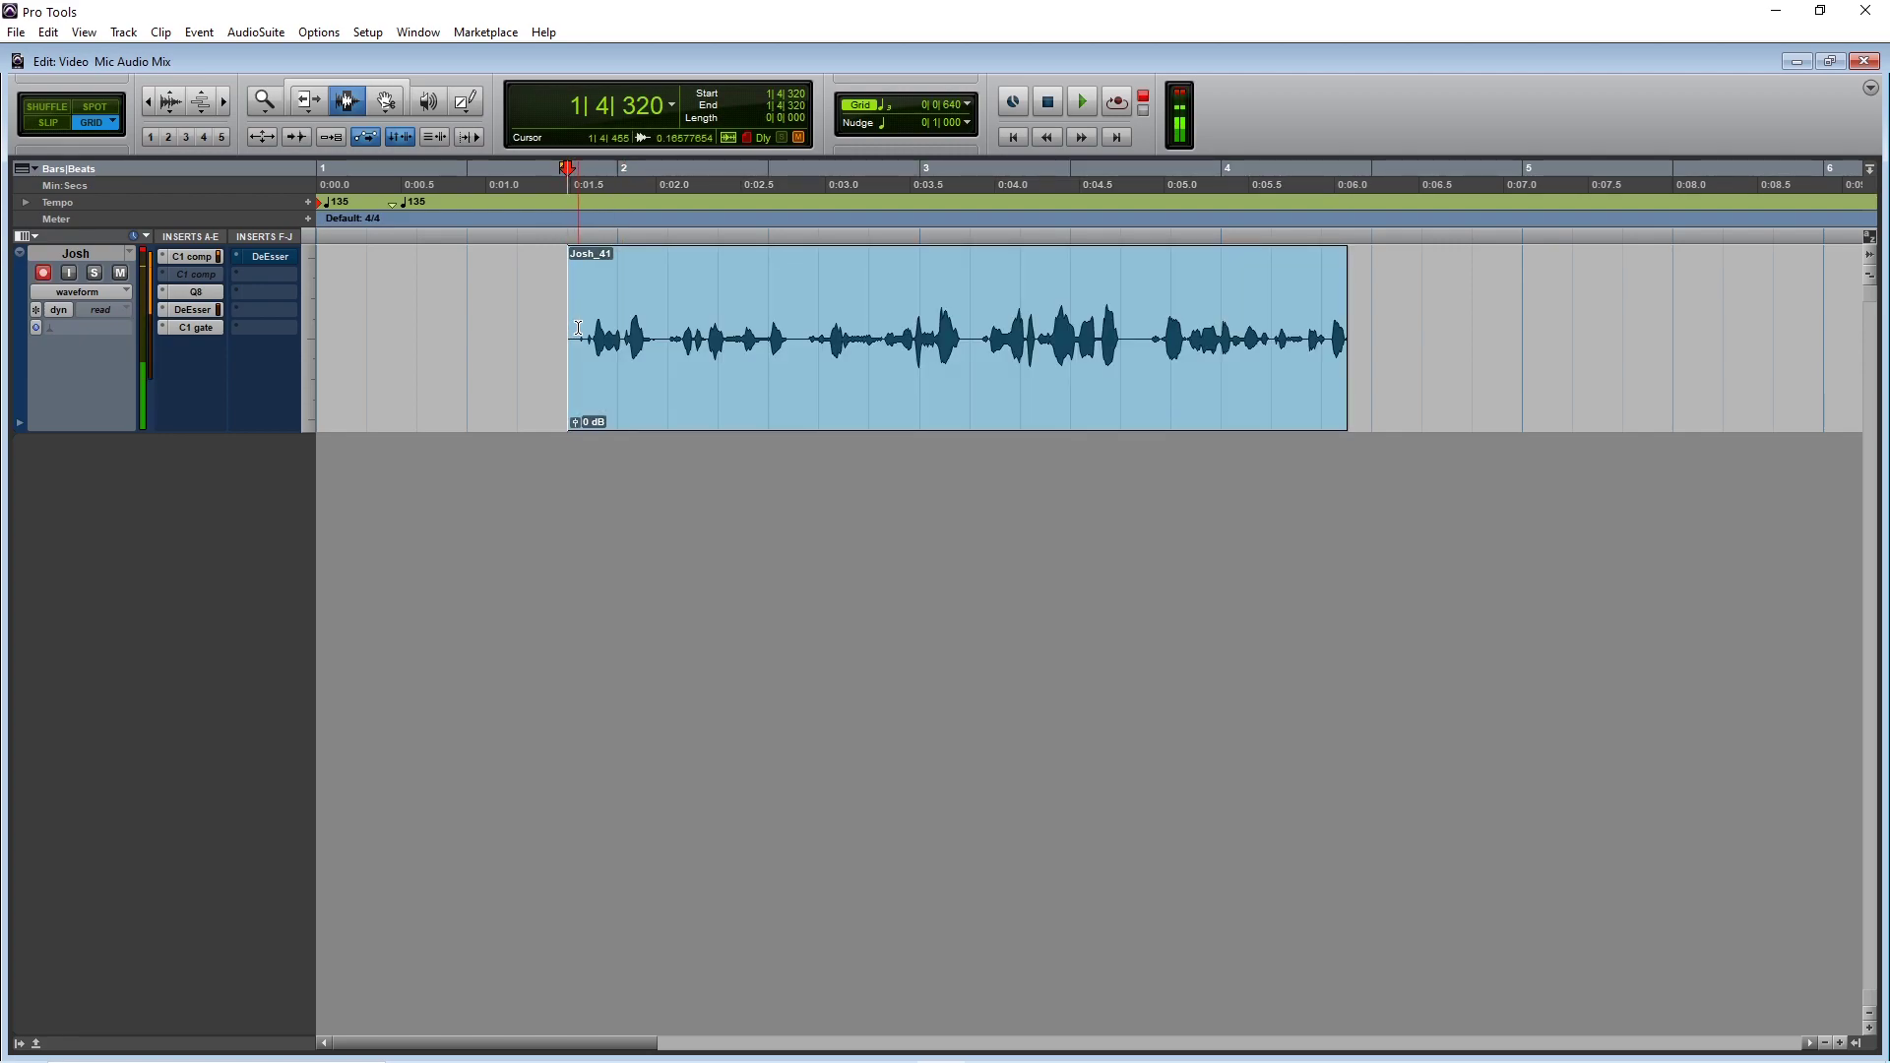
key("space")
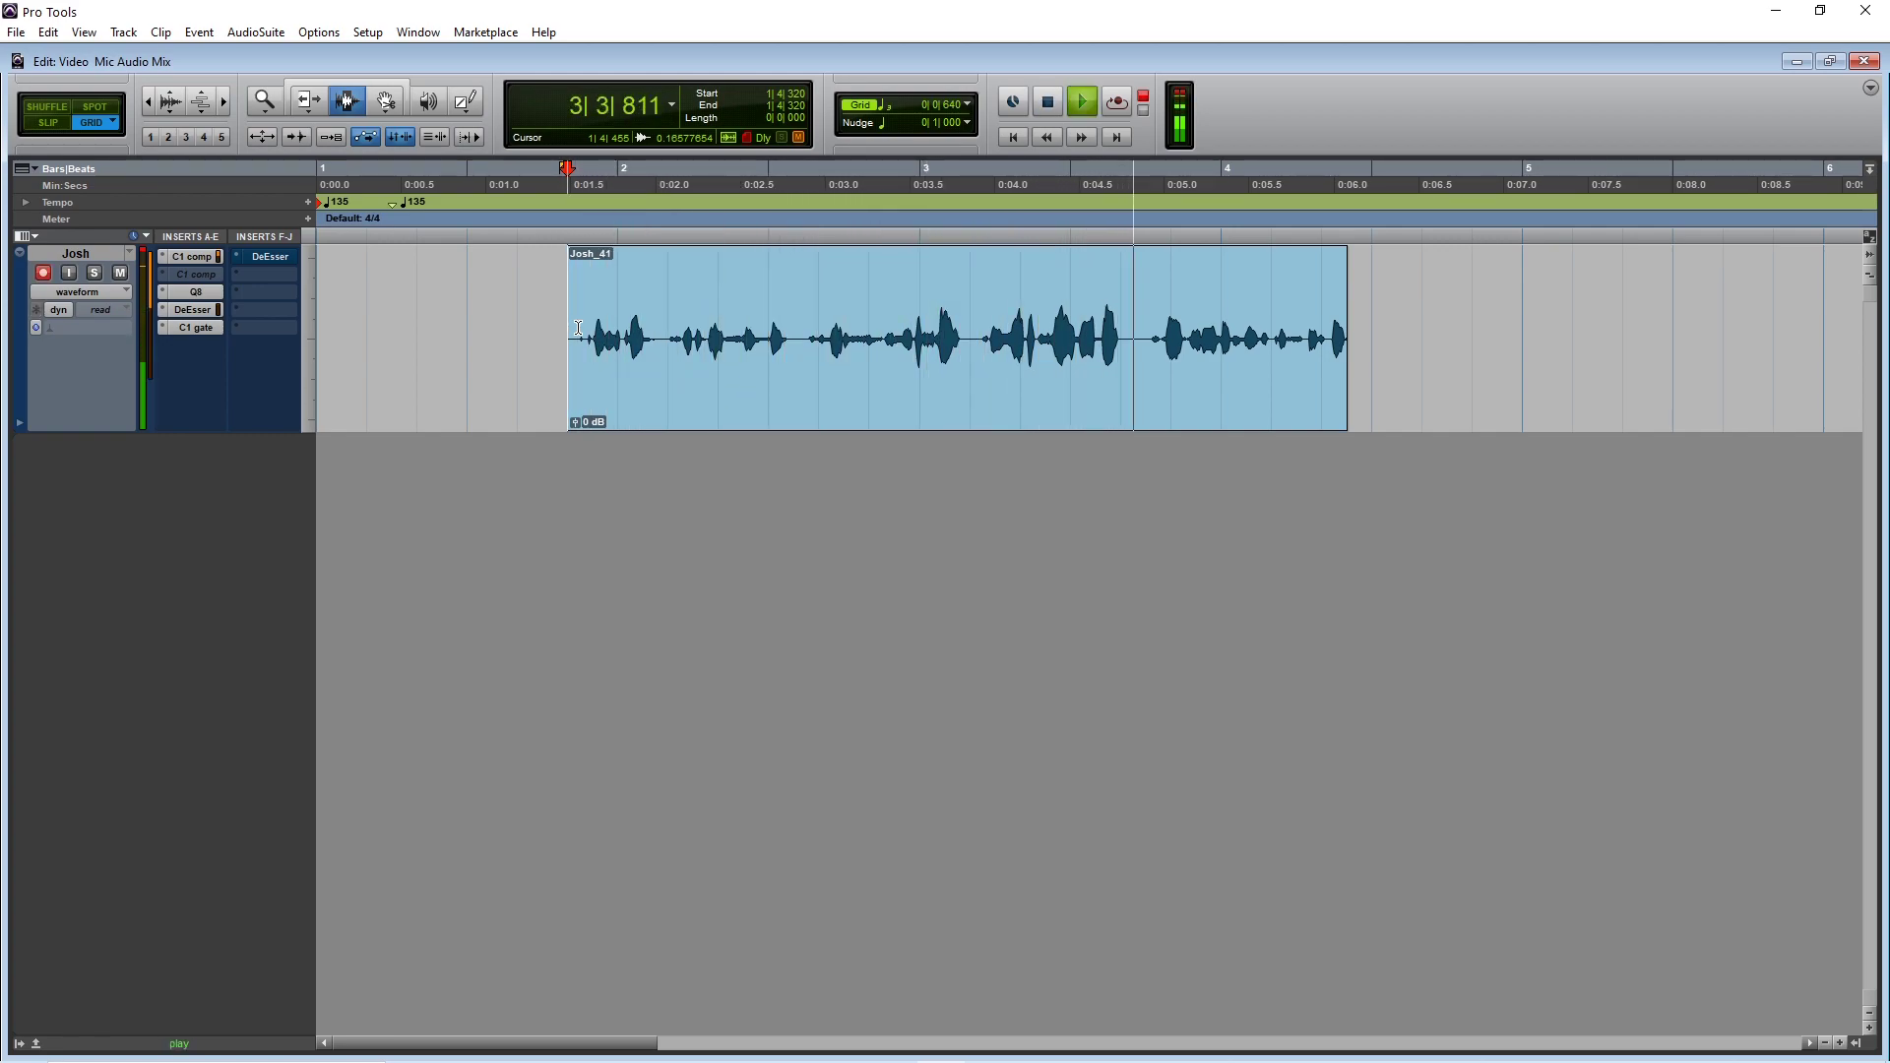
key("space")
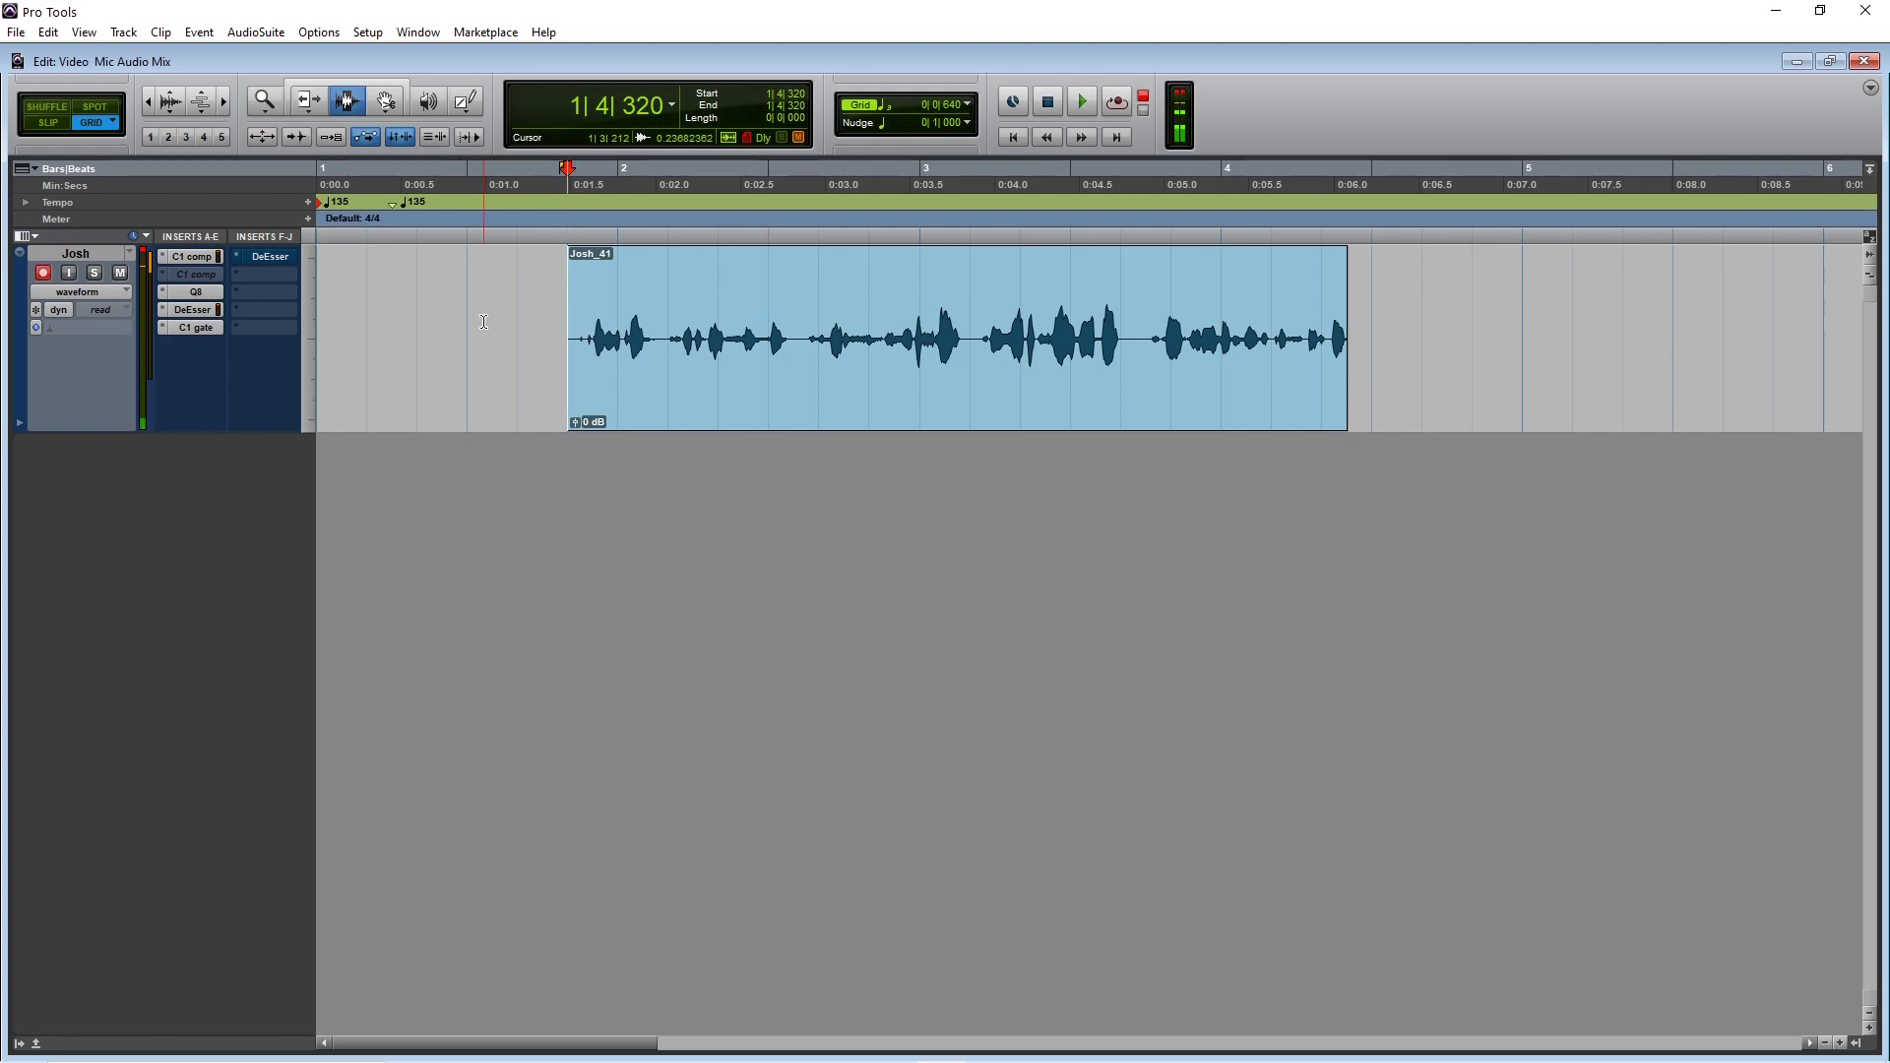
key("space")
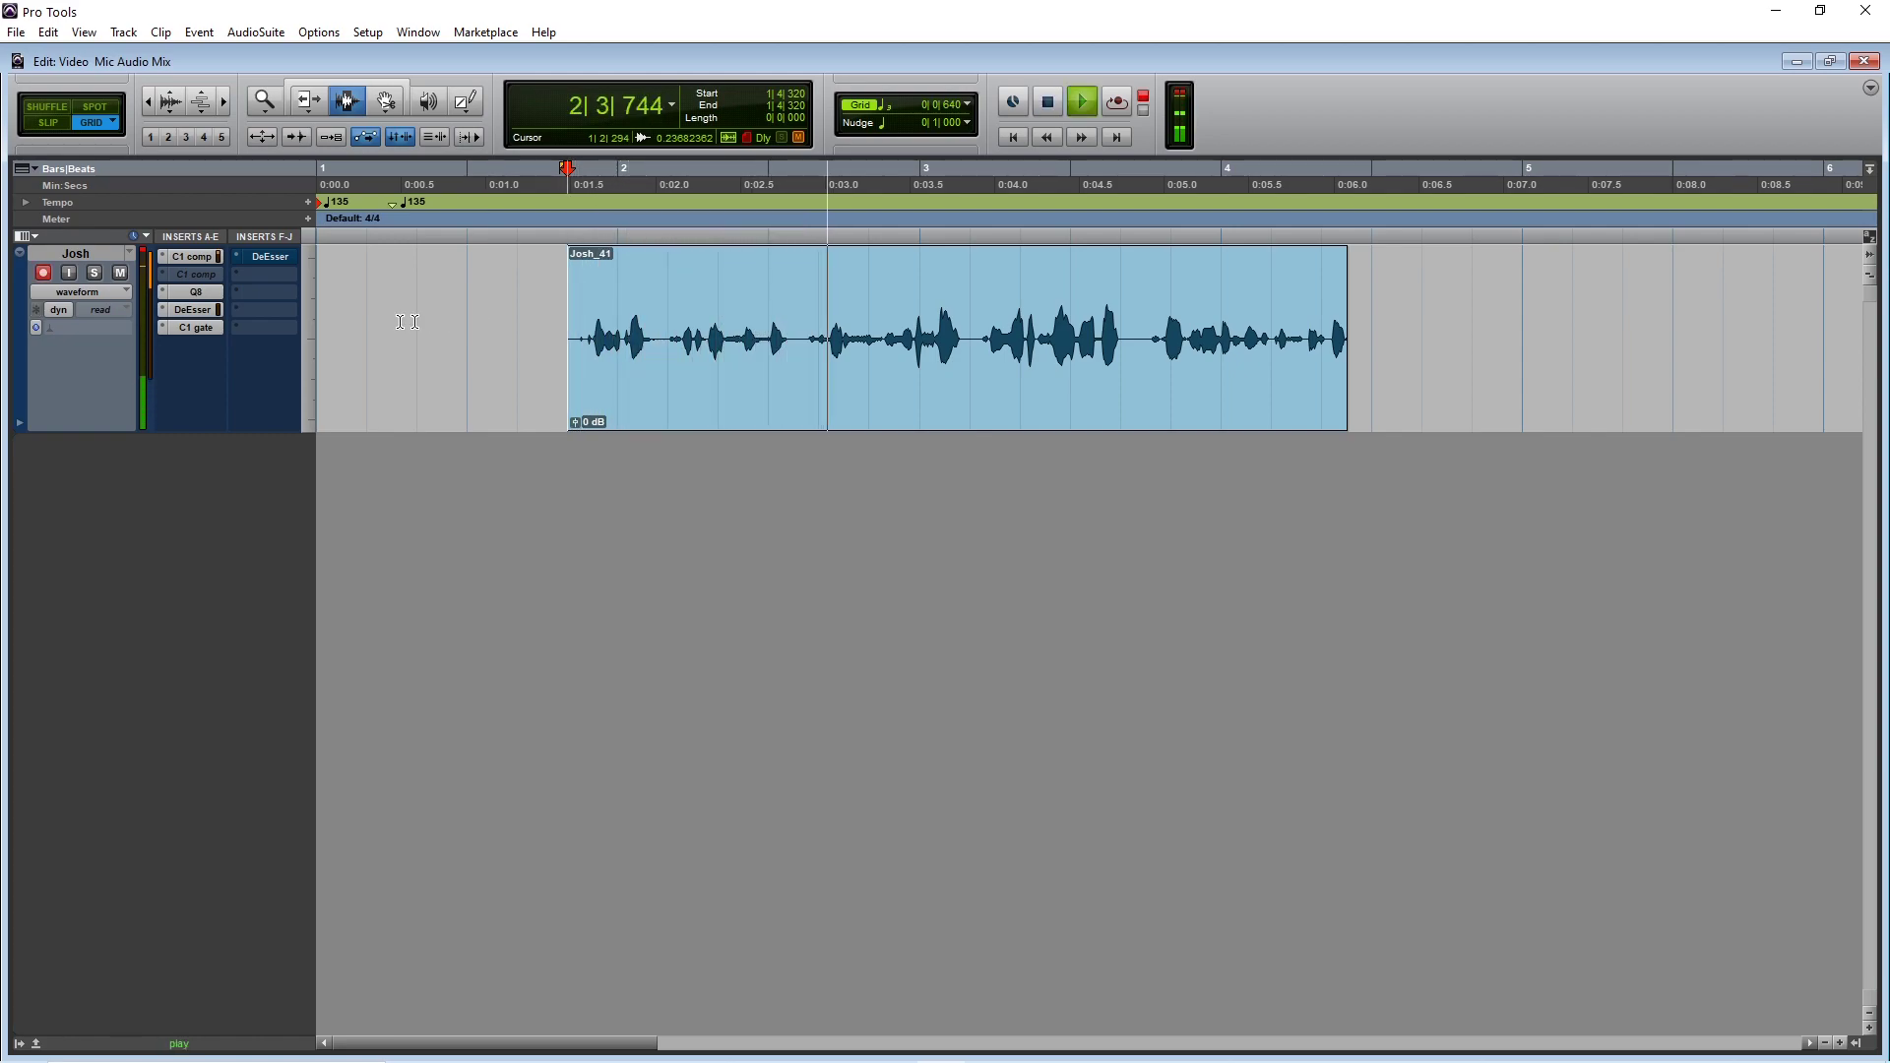
key("space")
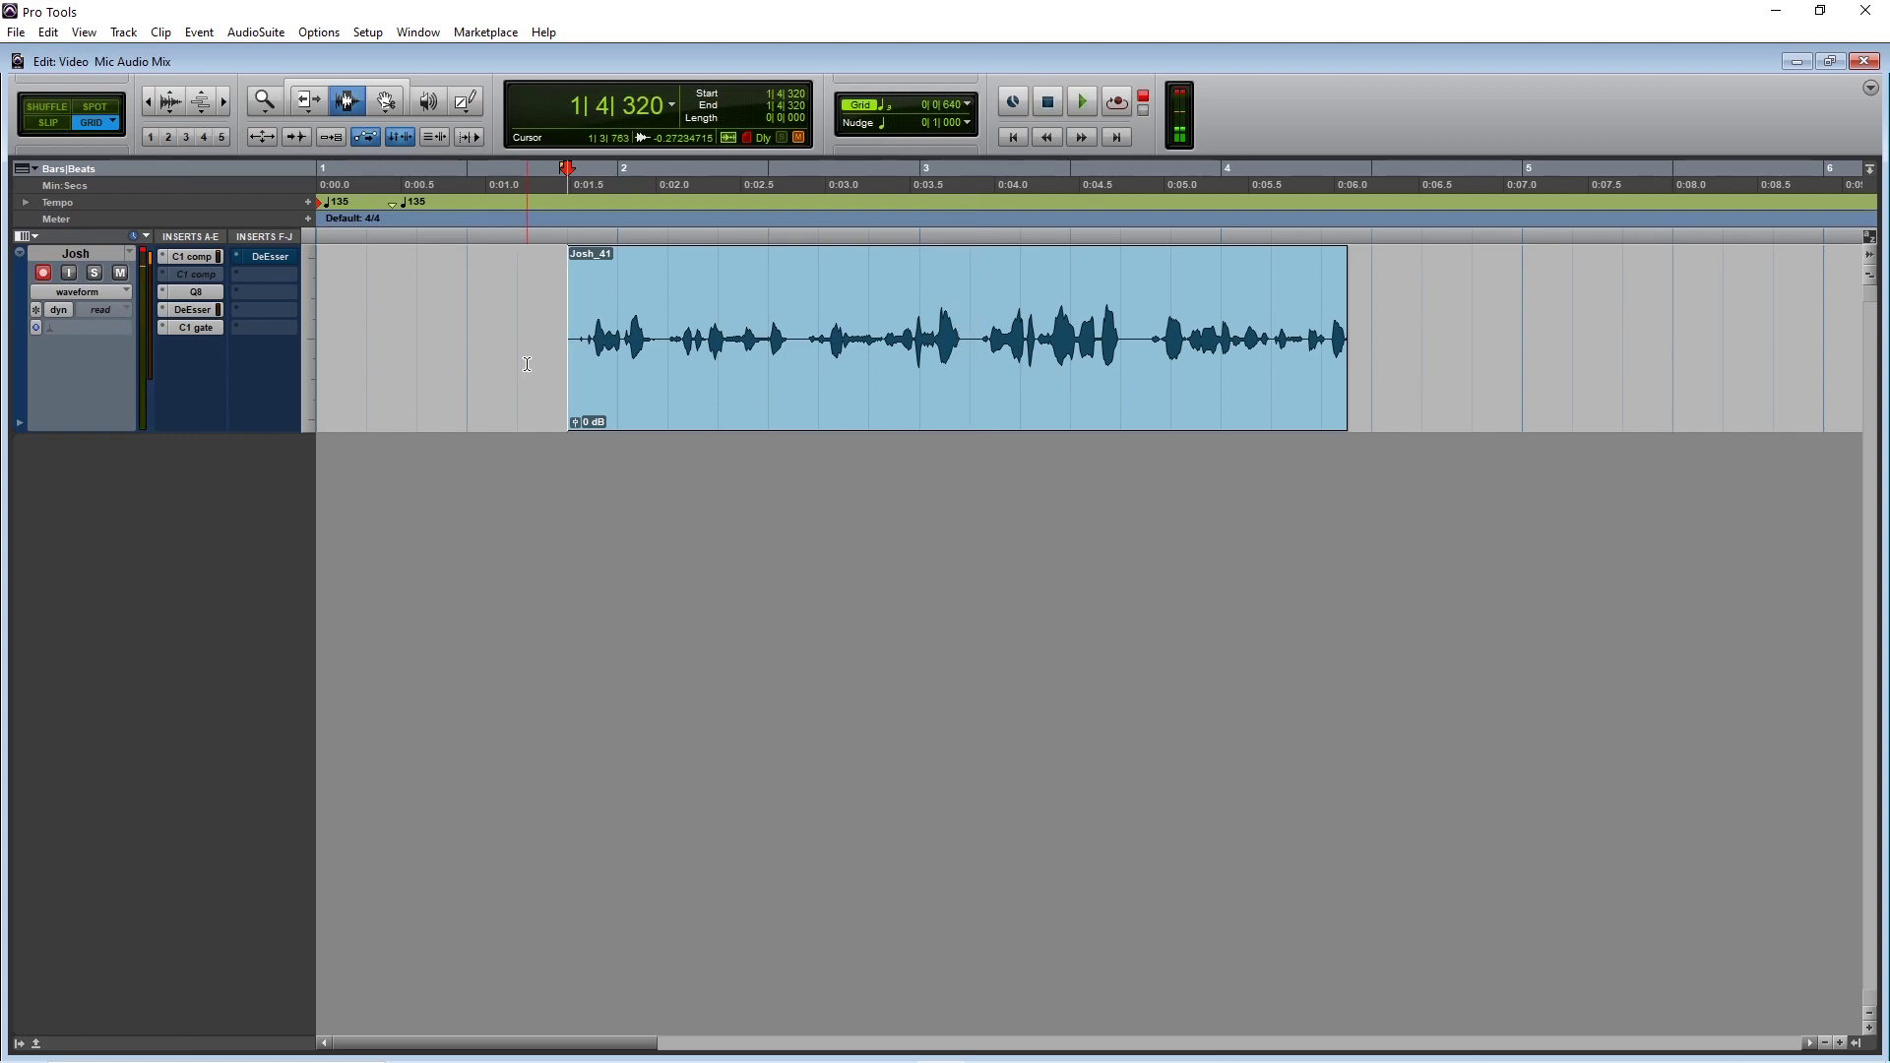
key("space")
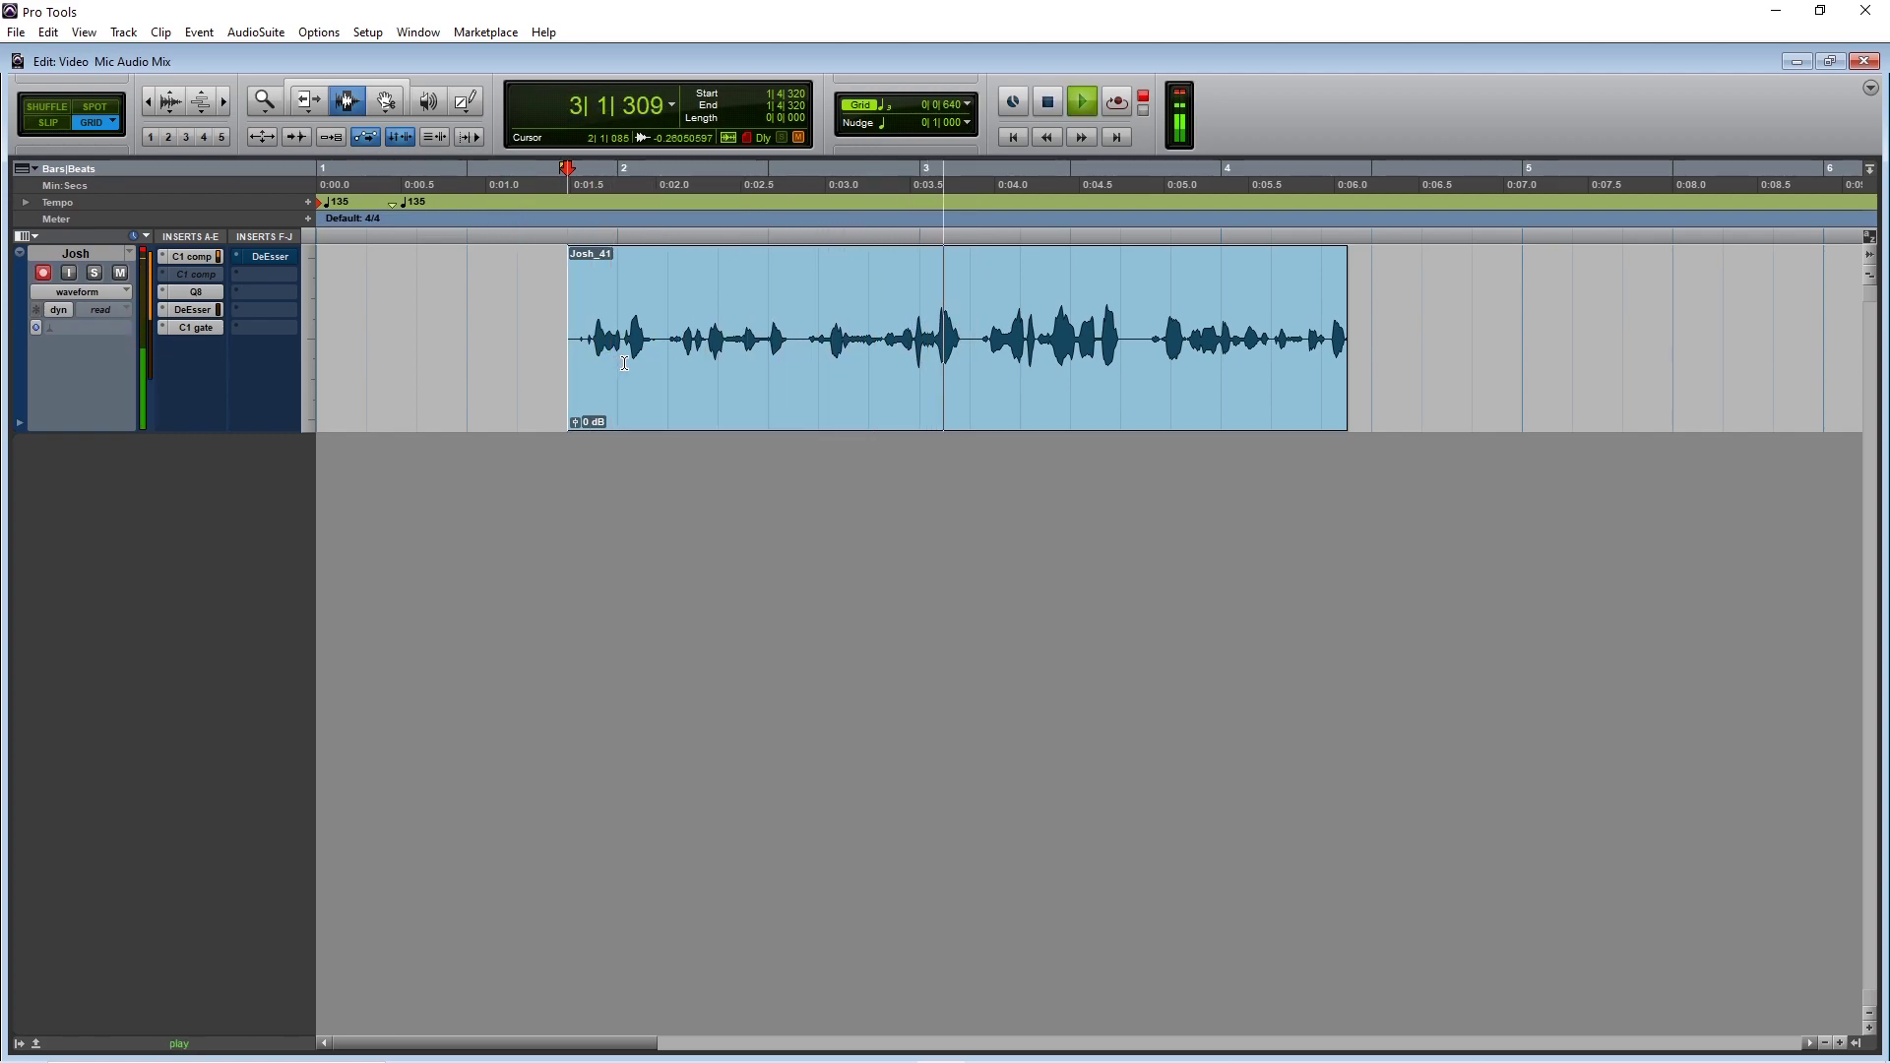
key("space")
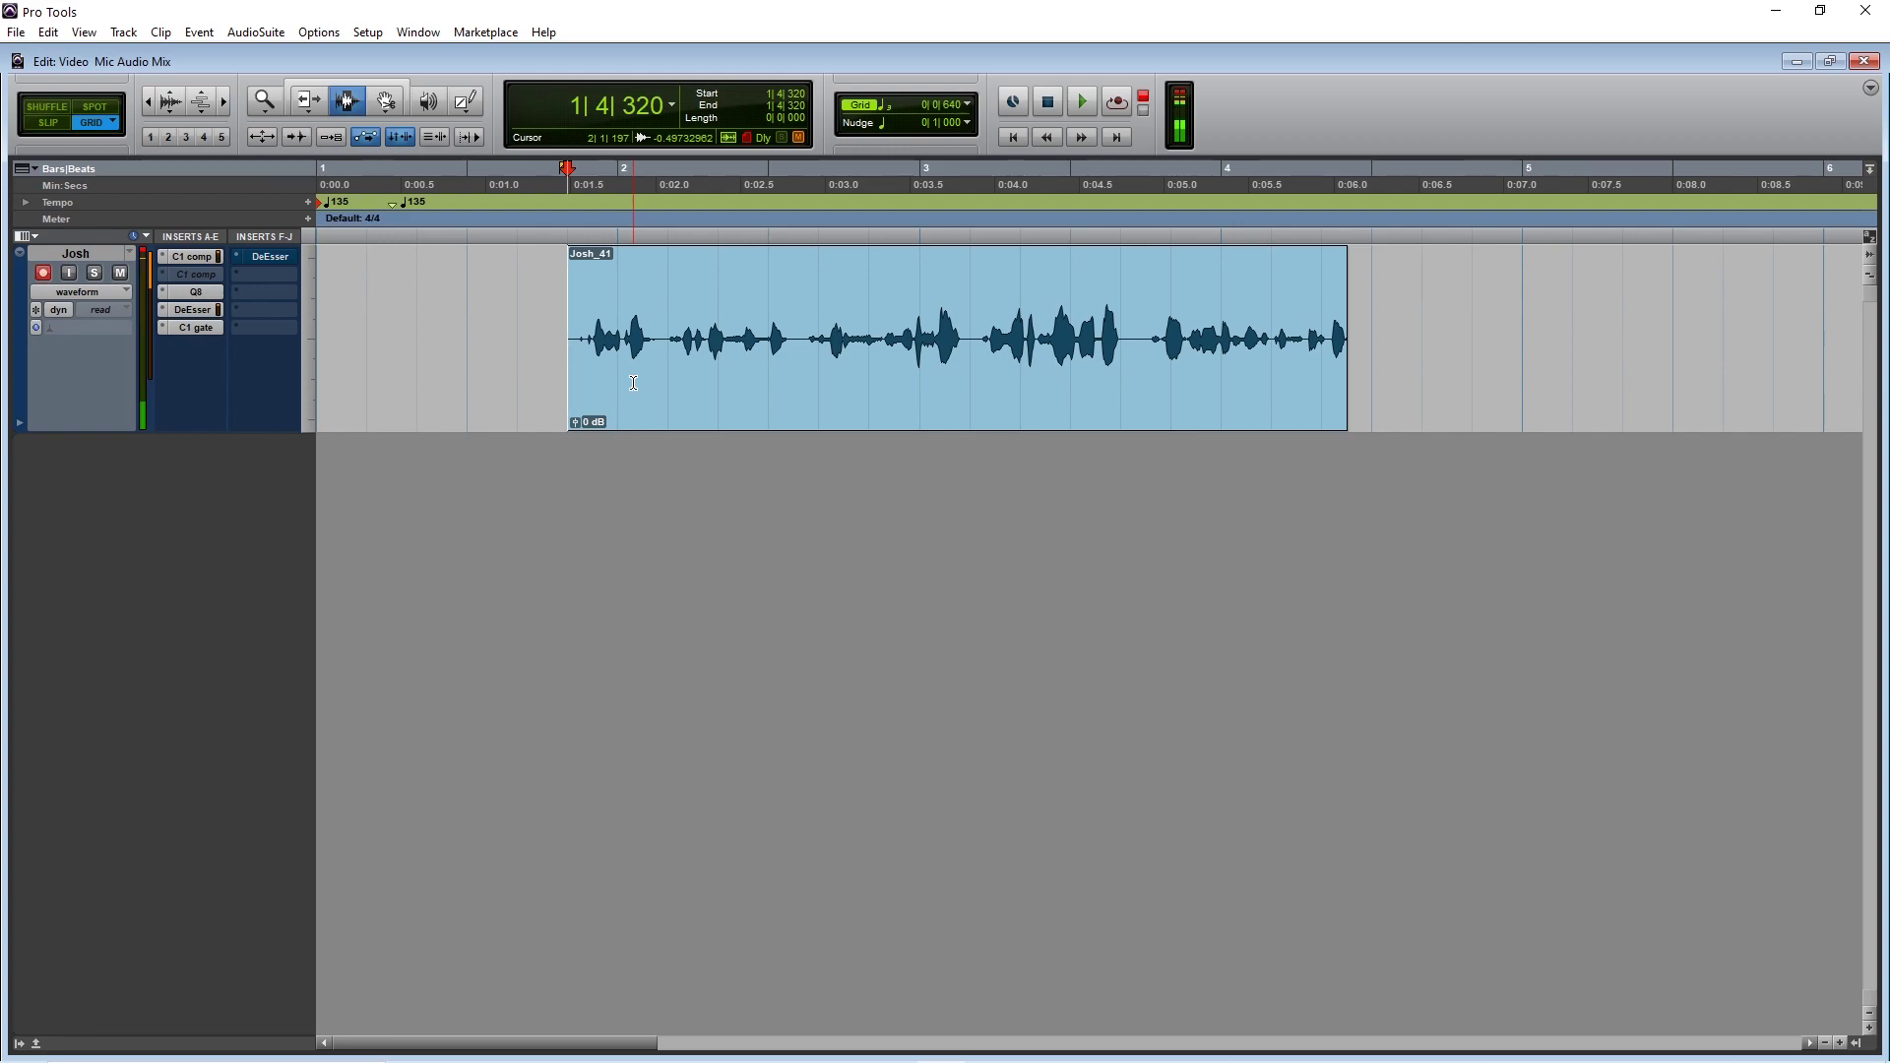
double_click(630, 385)
Delete the Josh_41 take and record a short new take, Josh_42
key("Delete")
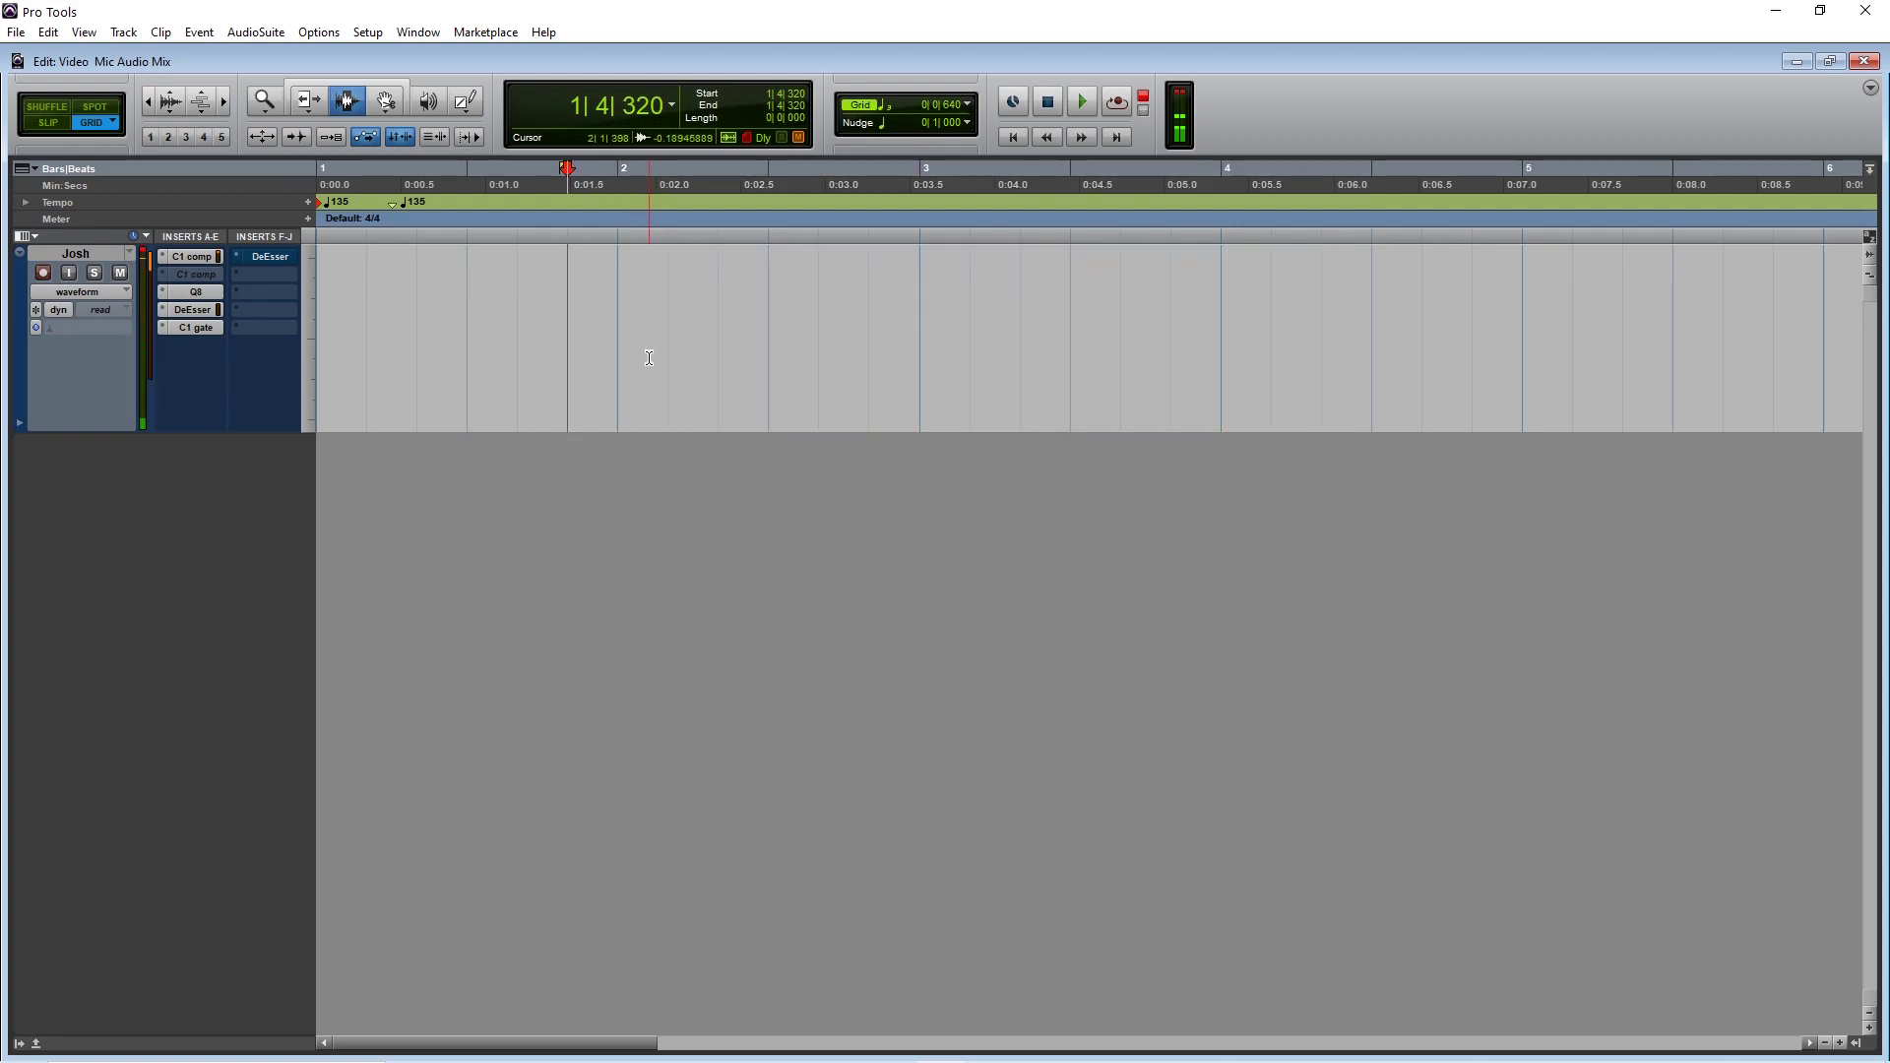
key("ctrl+space")
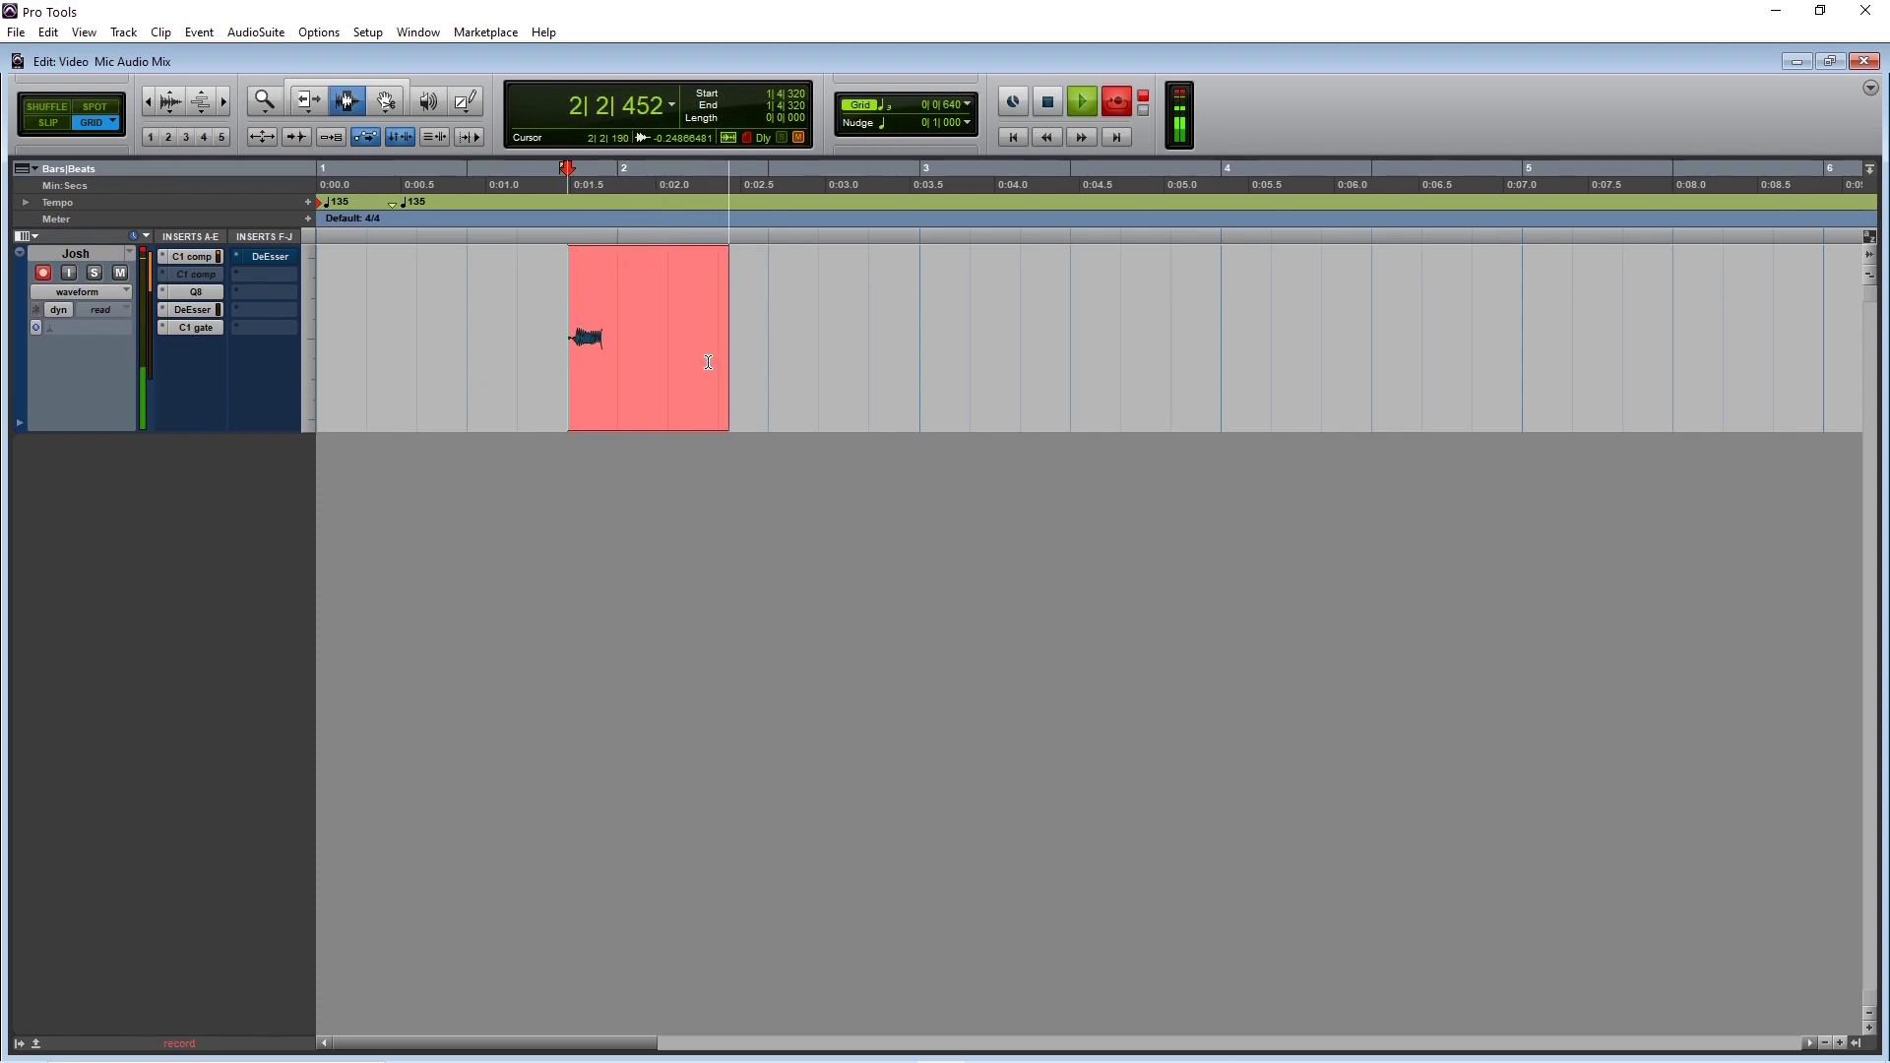
key("space")
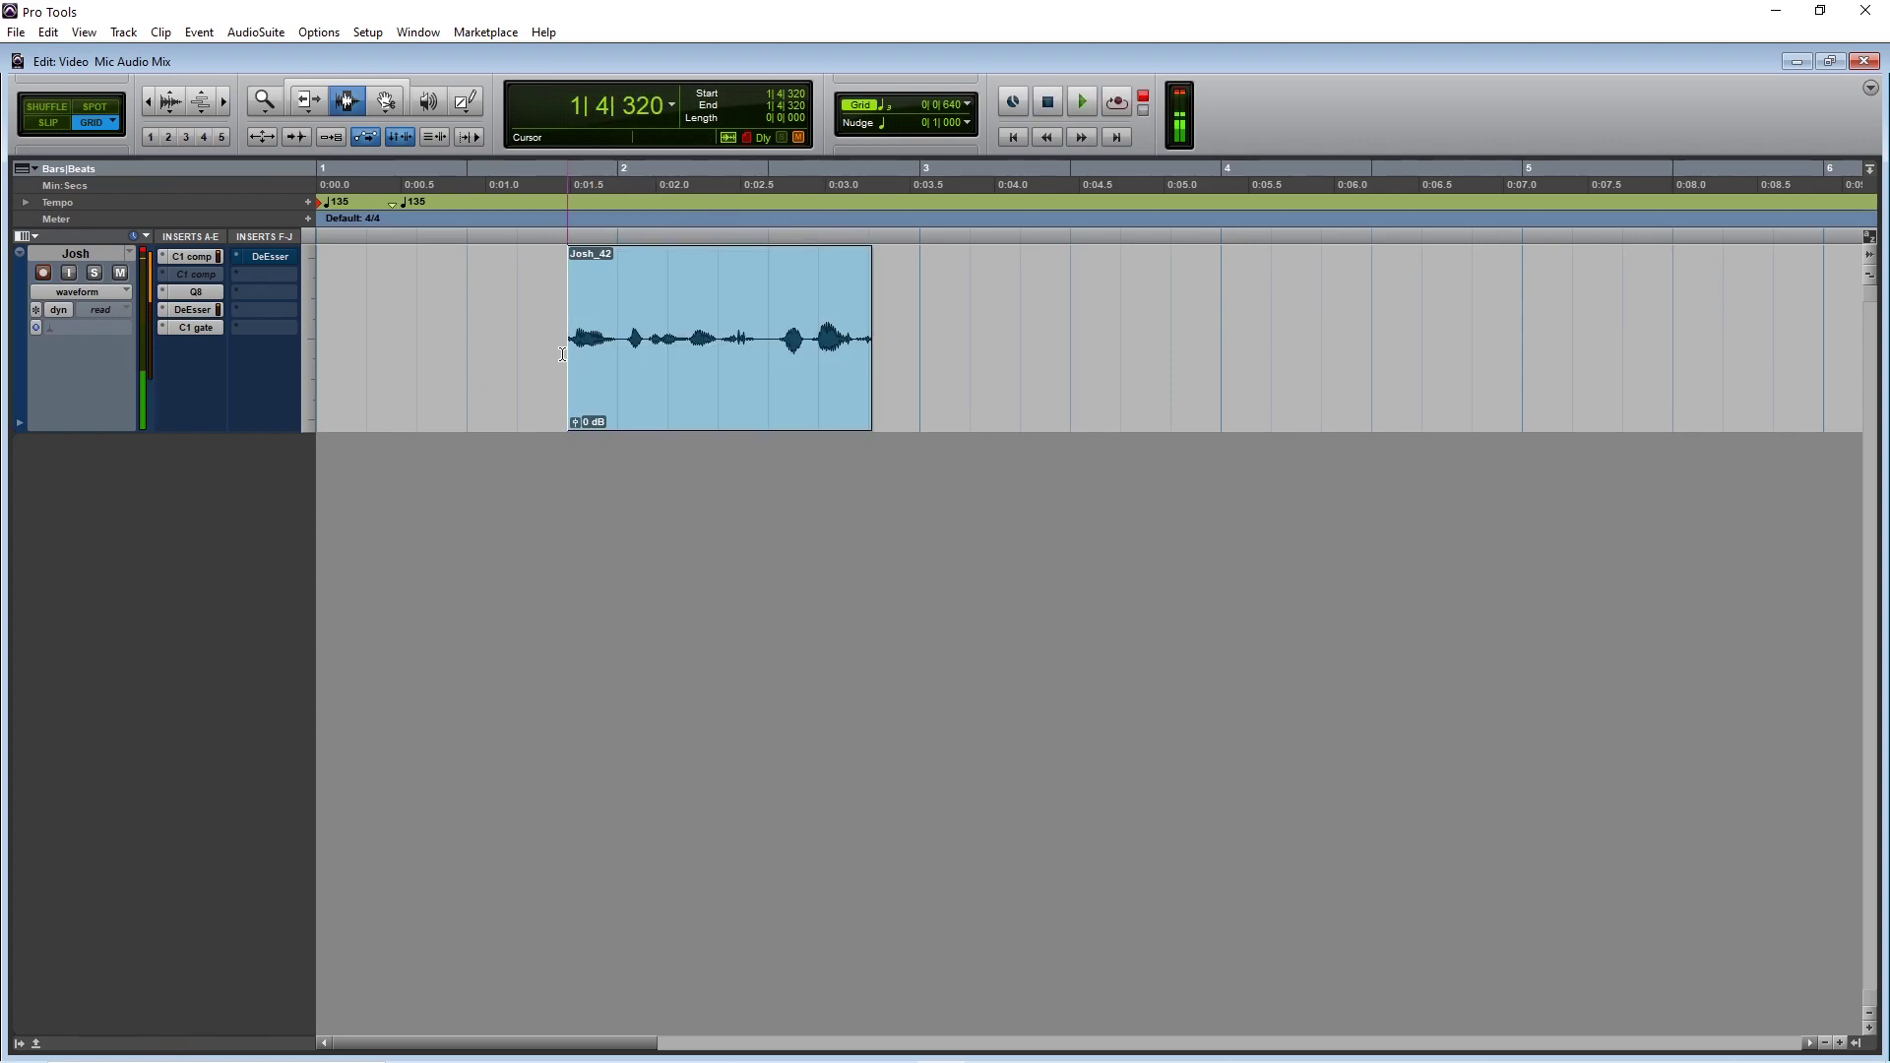
Play Josh_42 back twice, then delete it to empty the Josh track
key("space")
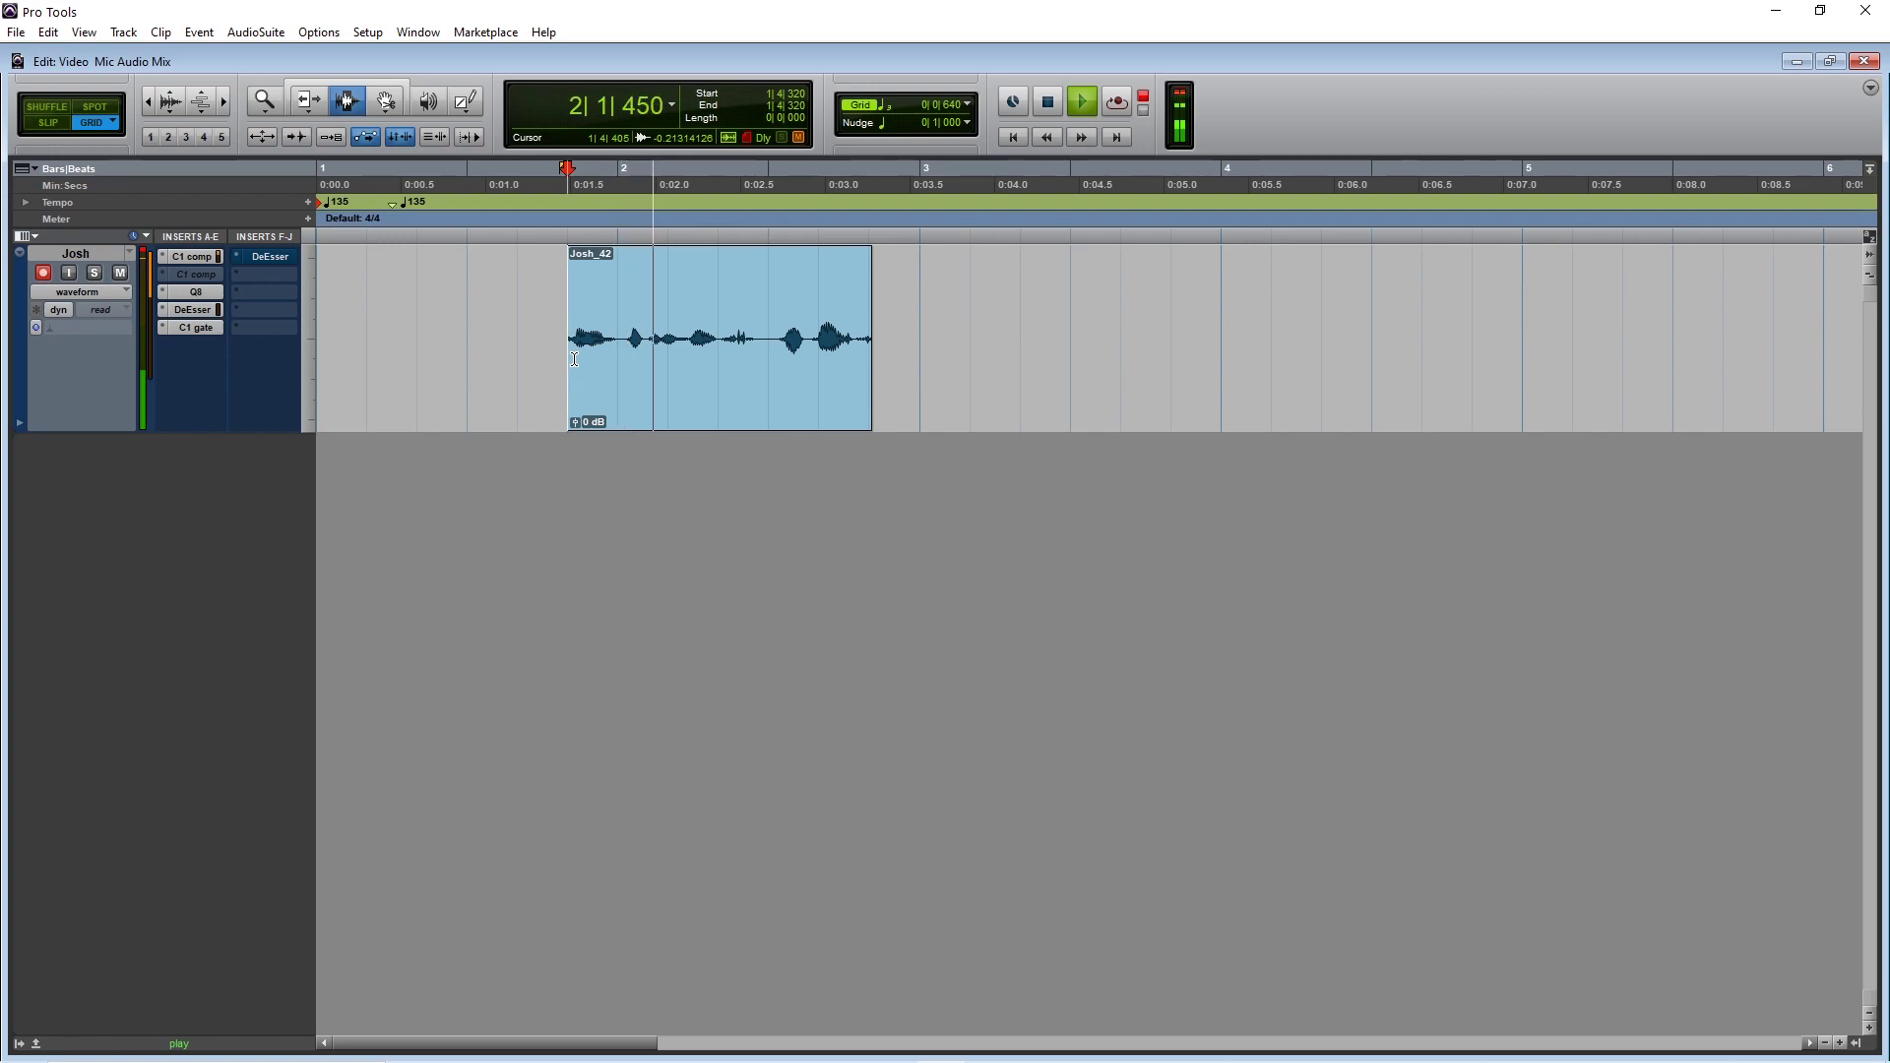
key("space")
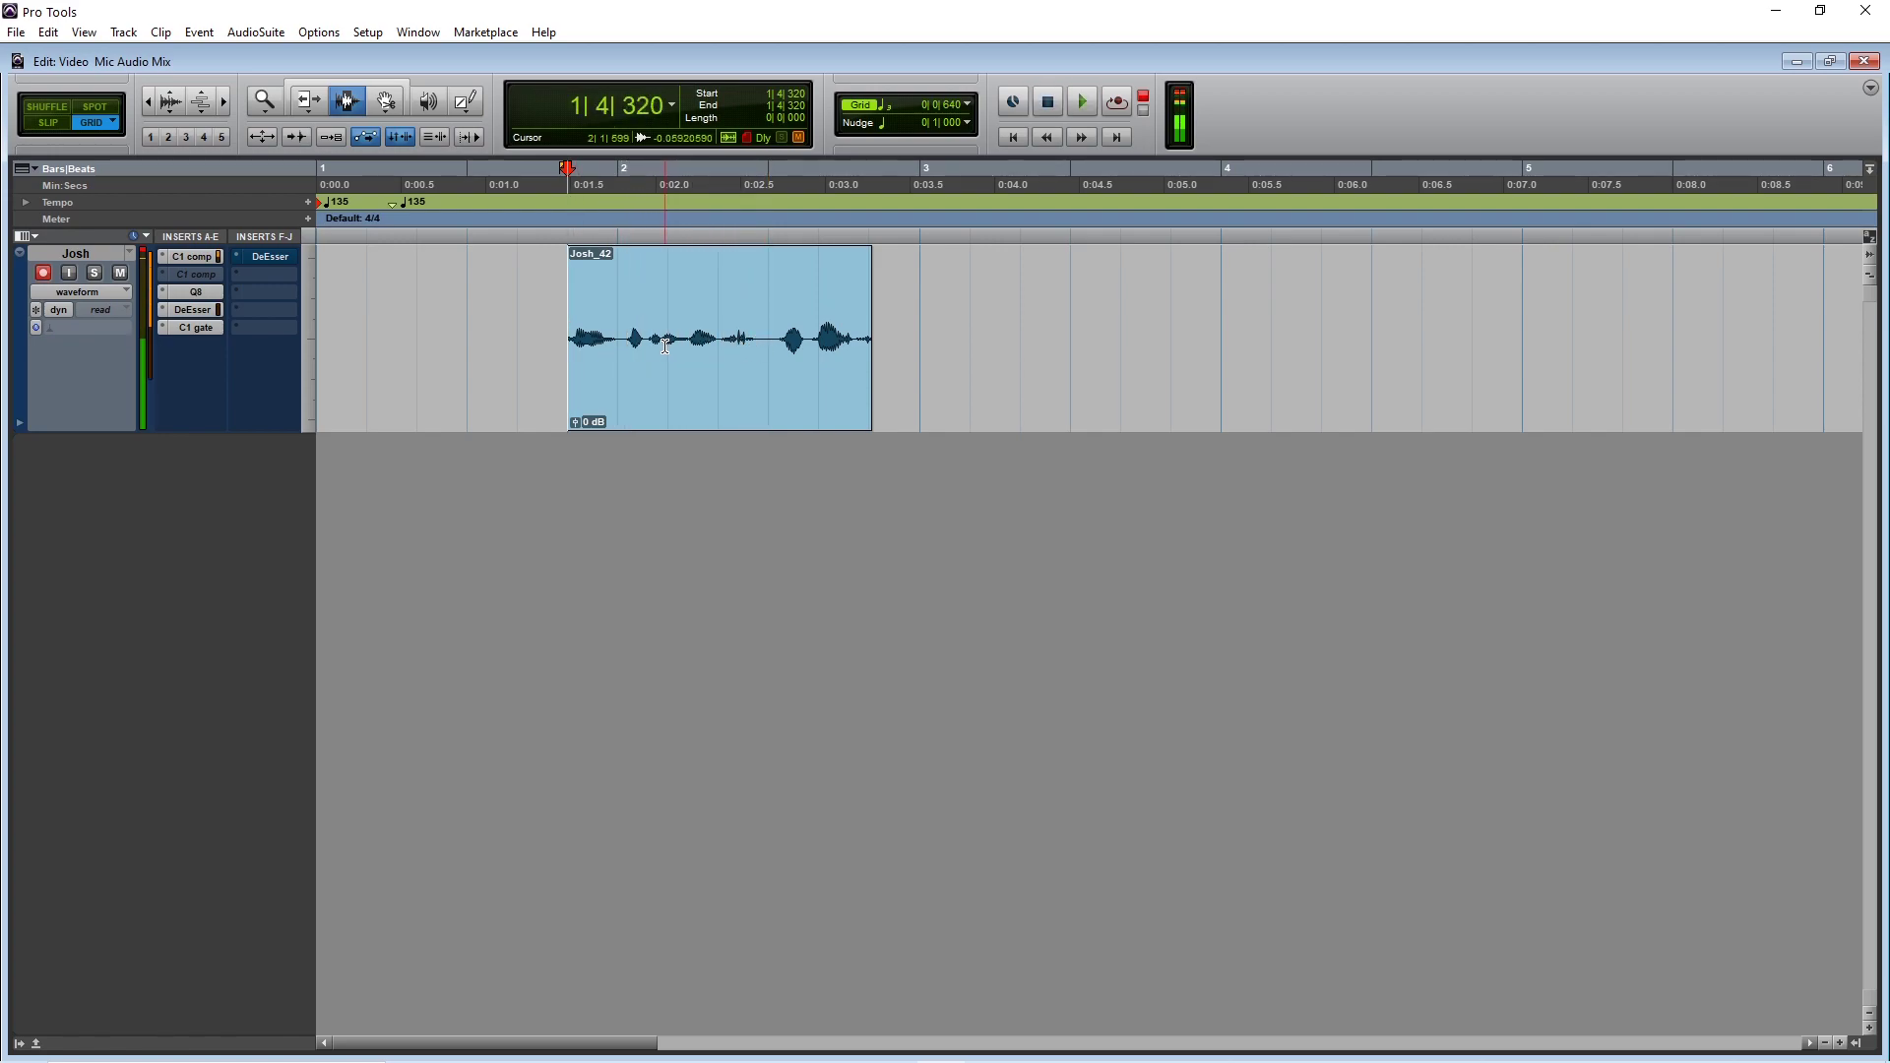
key("space")
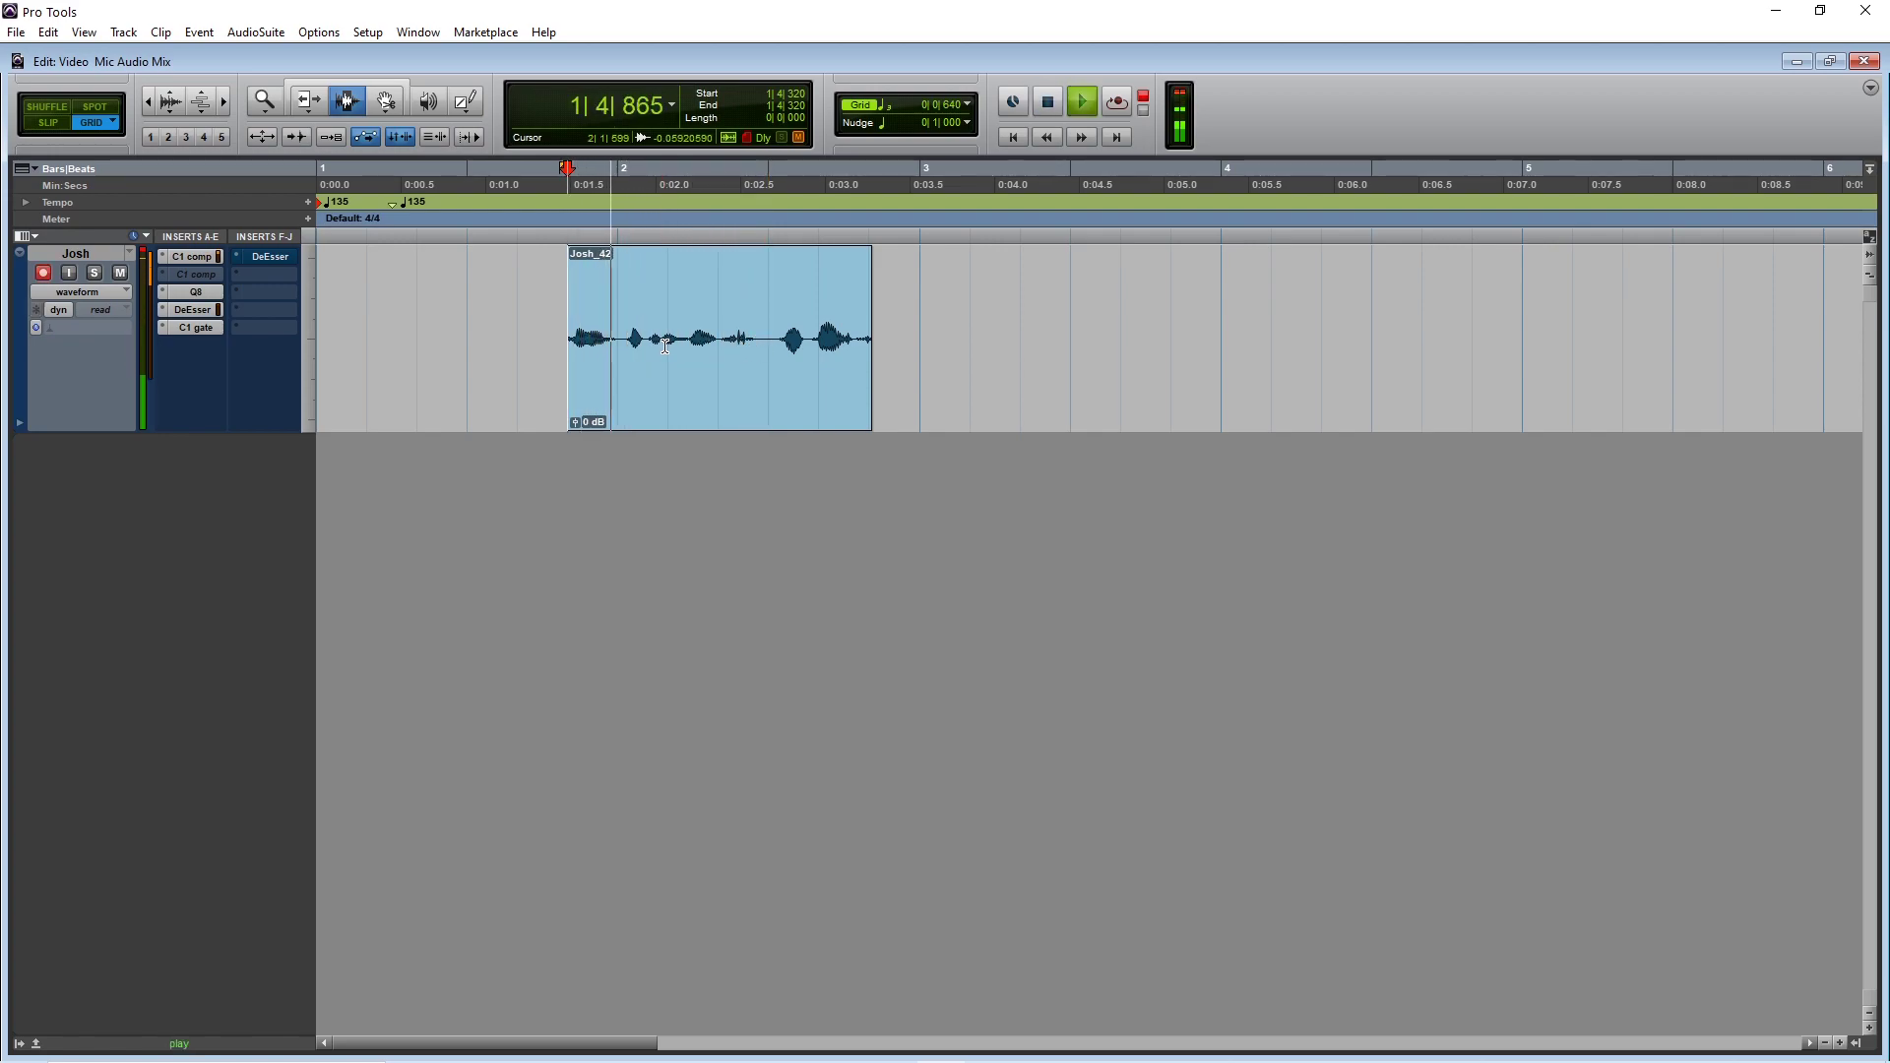
key("space")
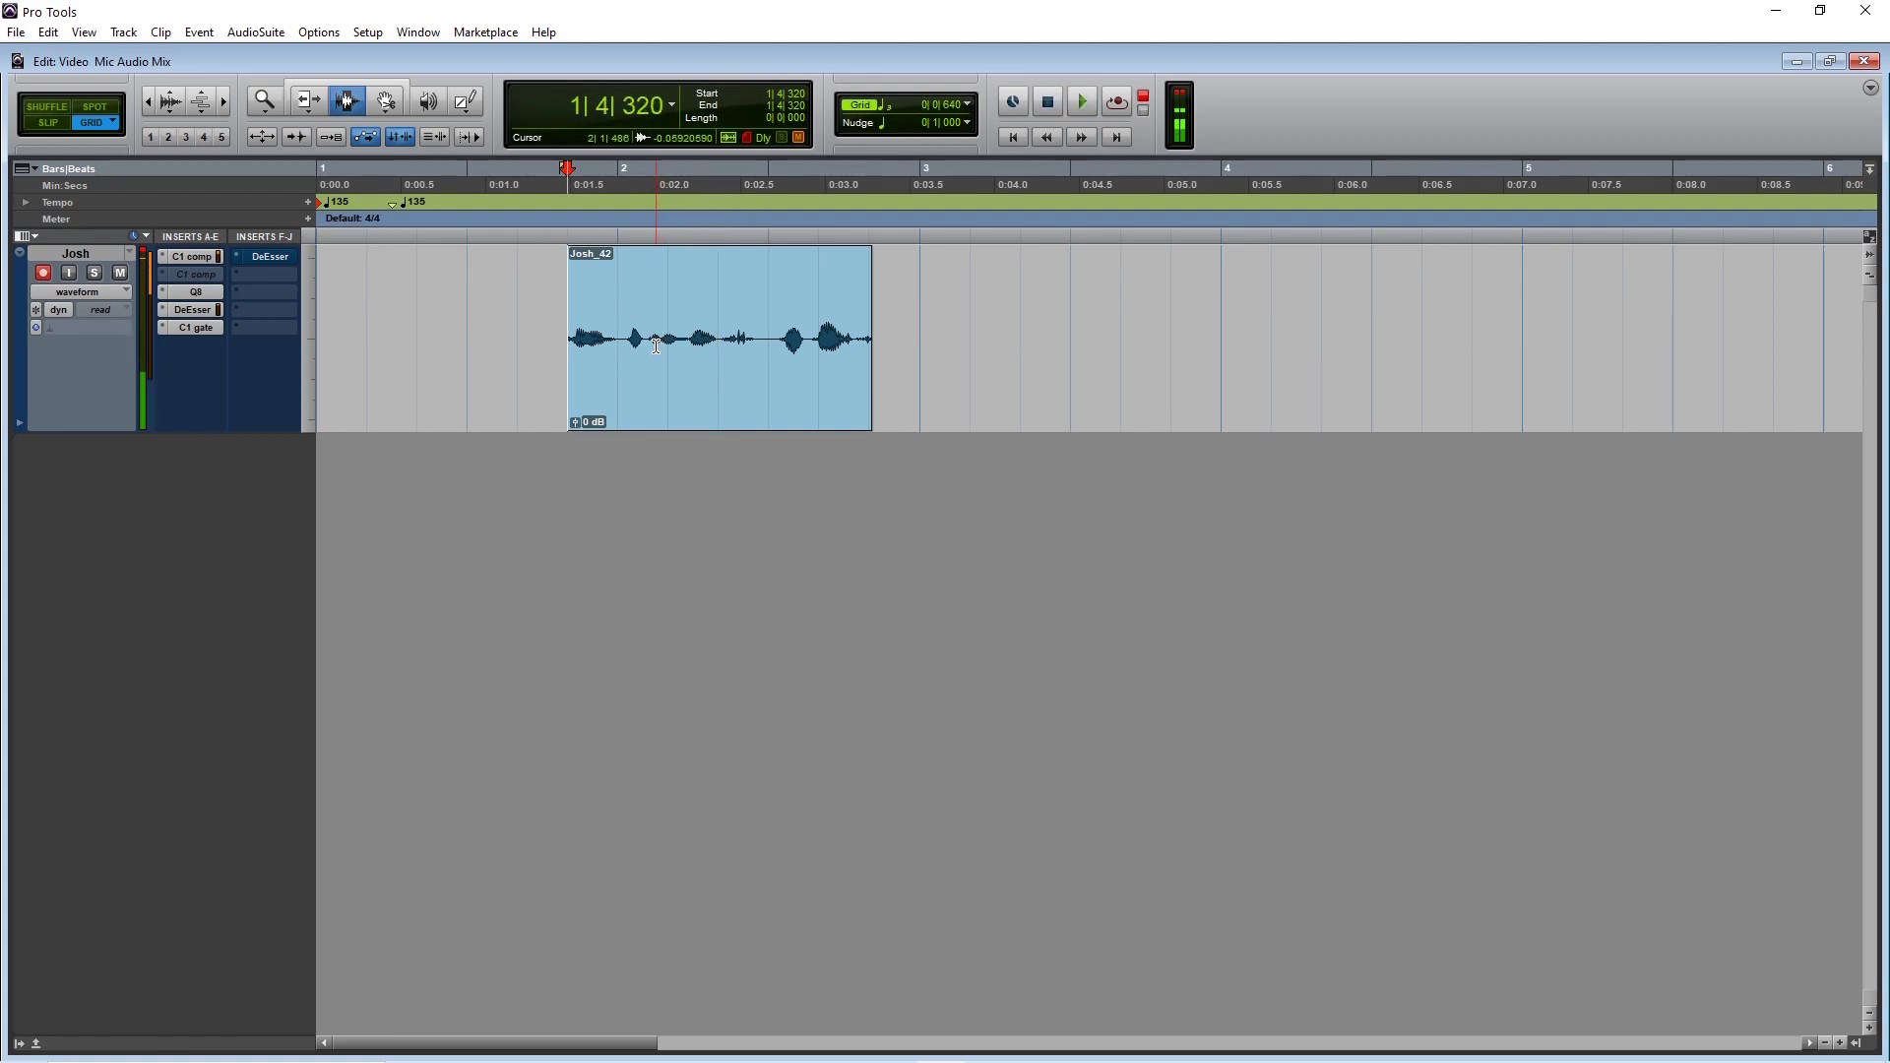
key("Delete")
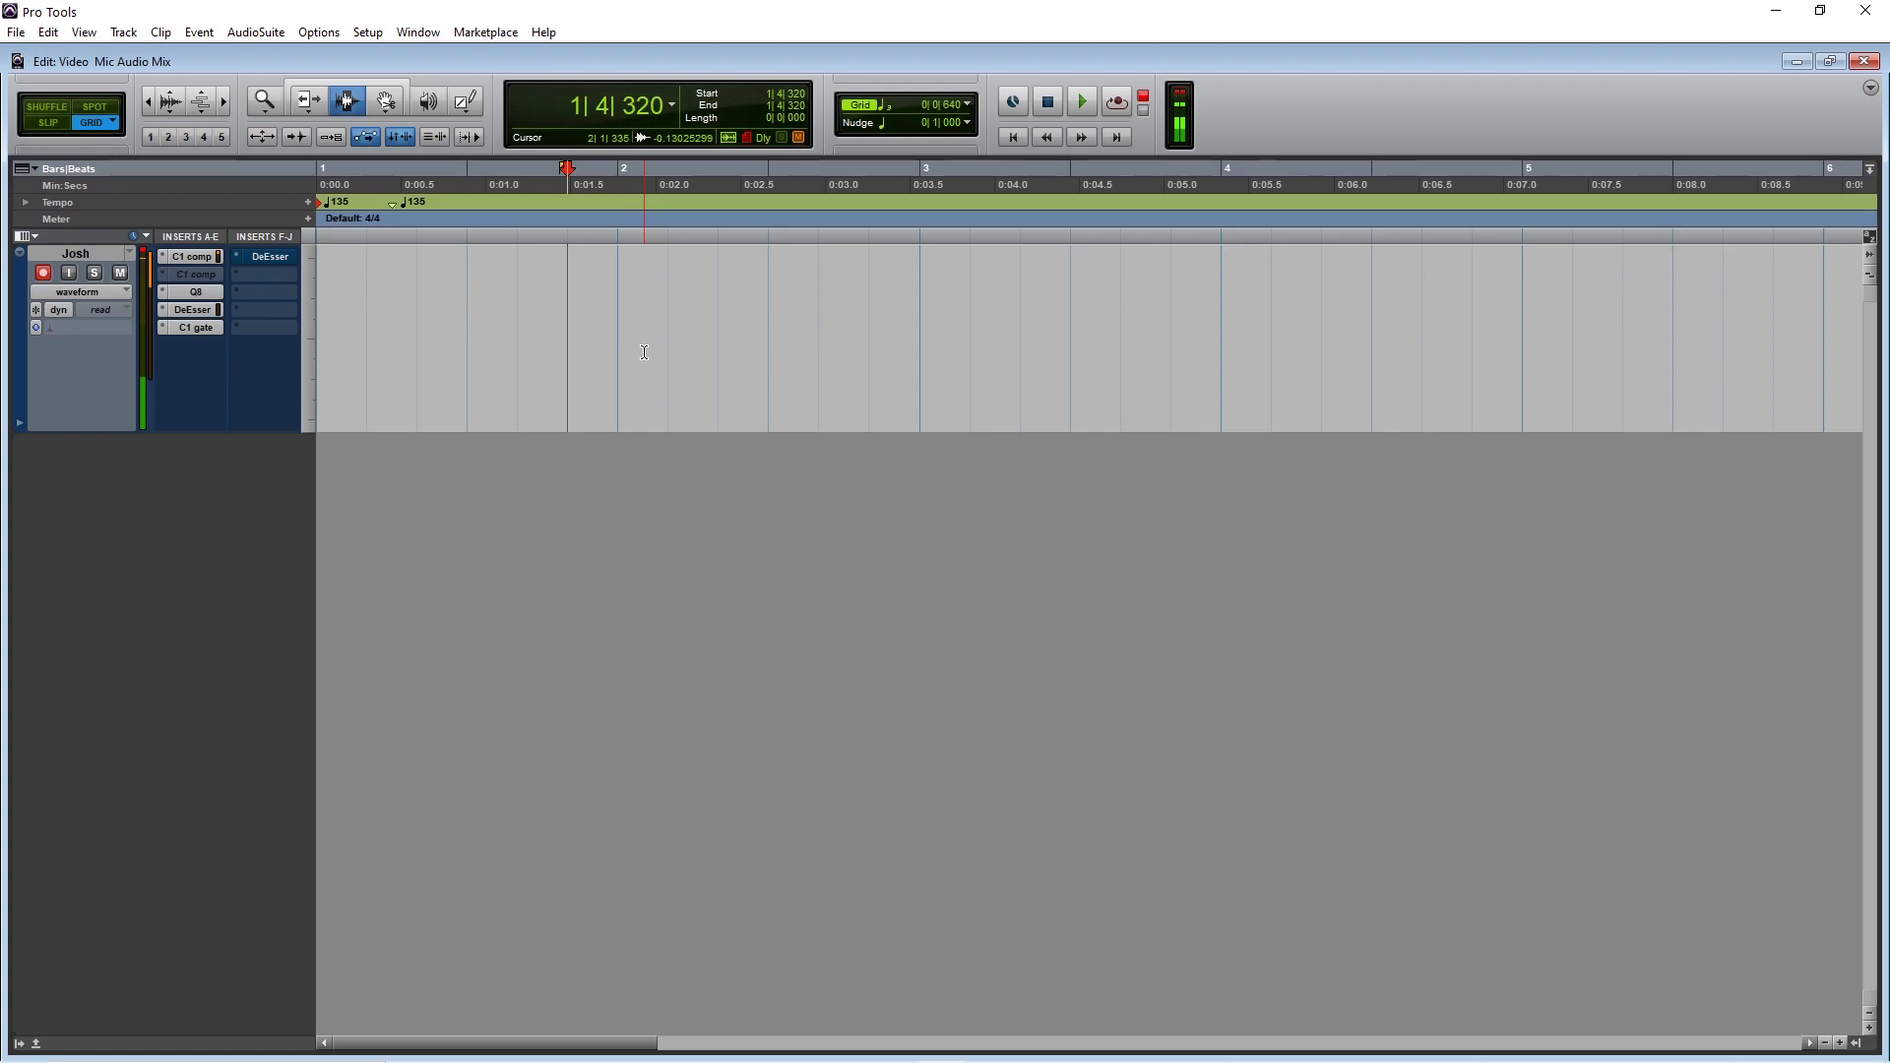
Record a short Josh_43 take from 1|4|320, audition it, then undo it to clear the track
key("ctrl+space")
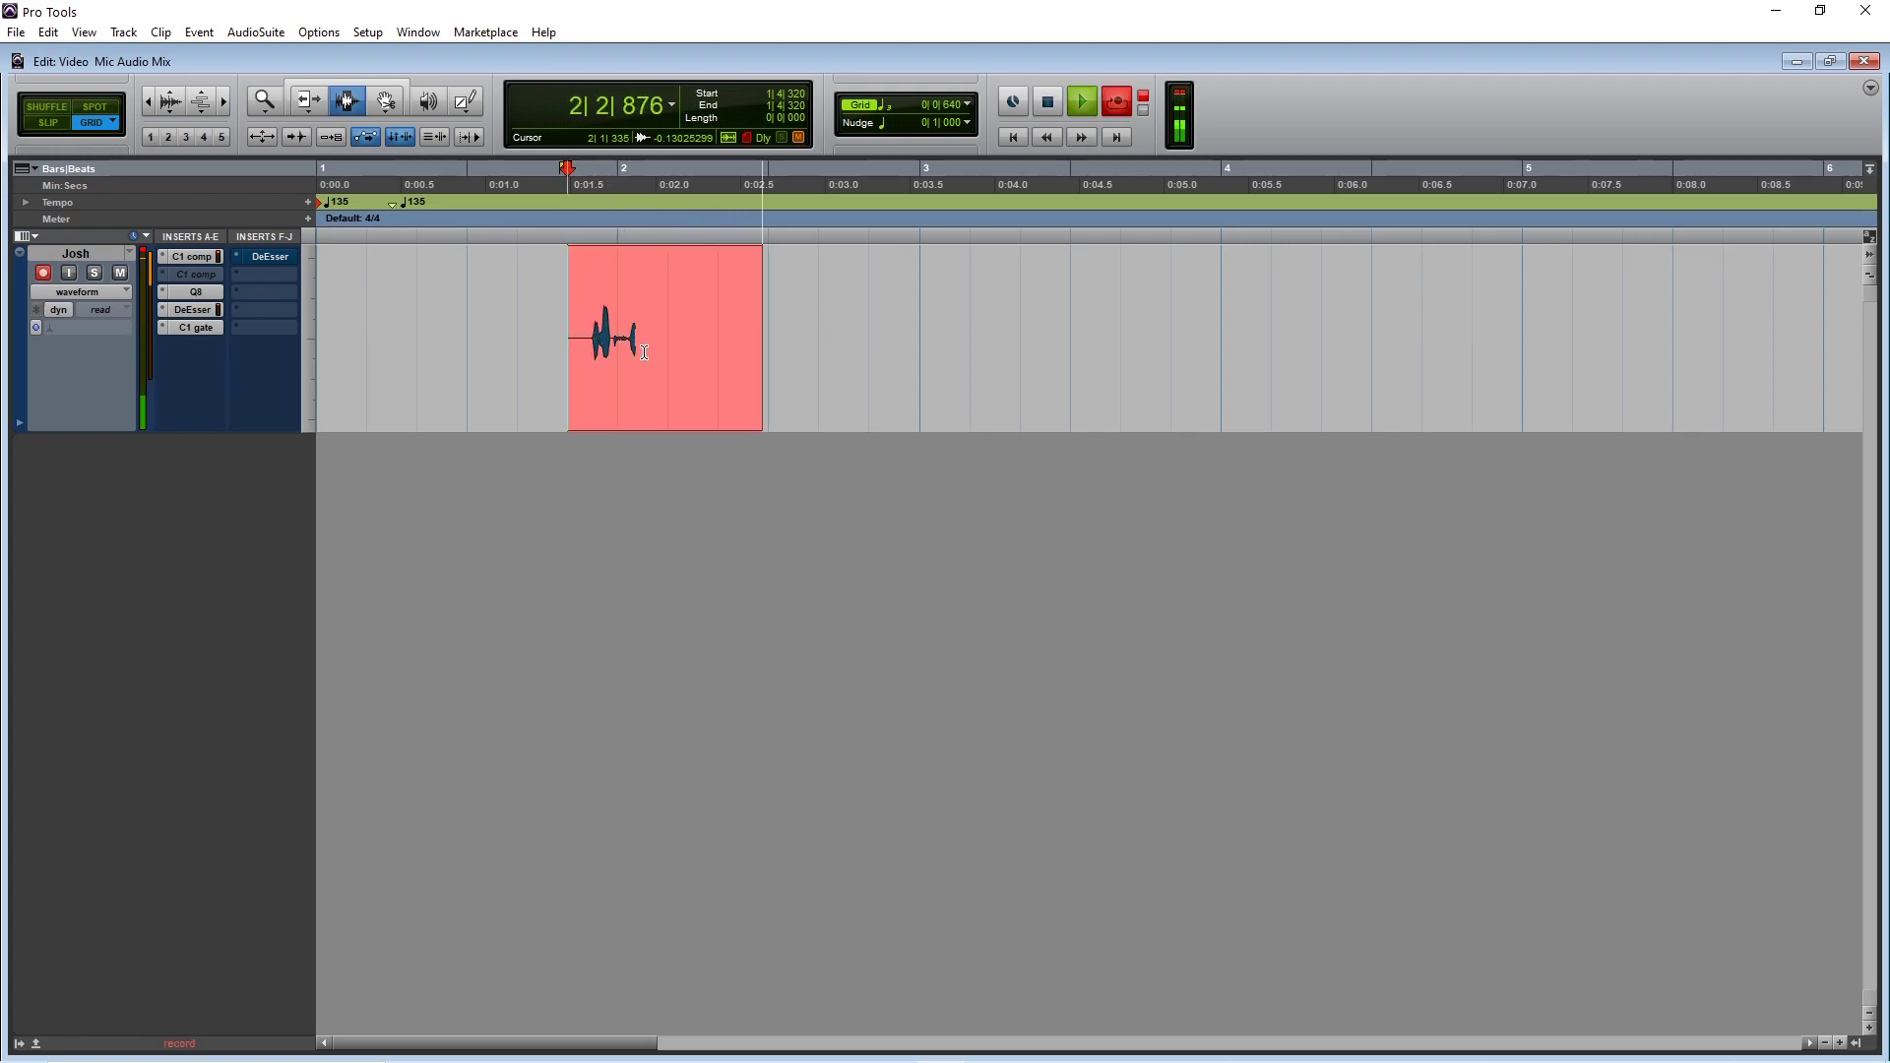
key("space")
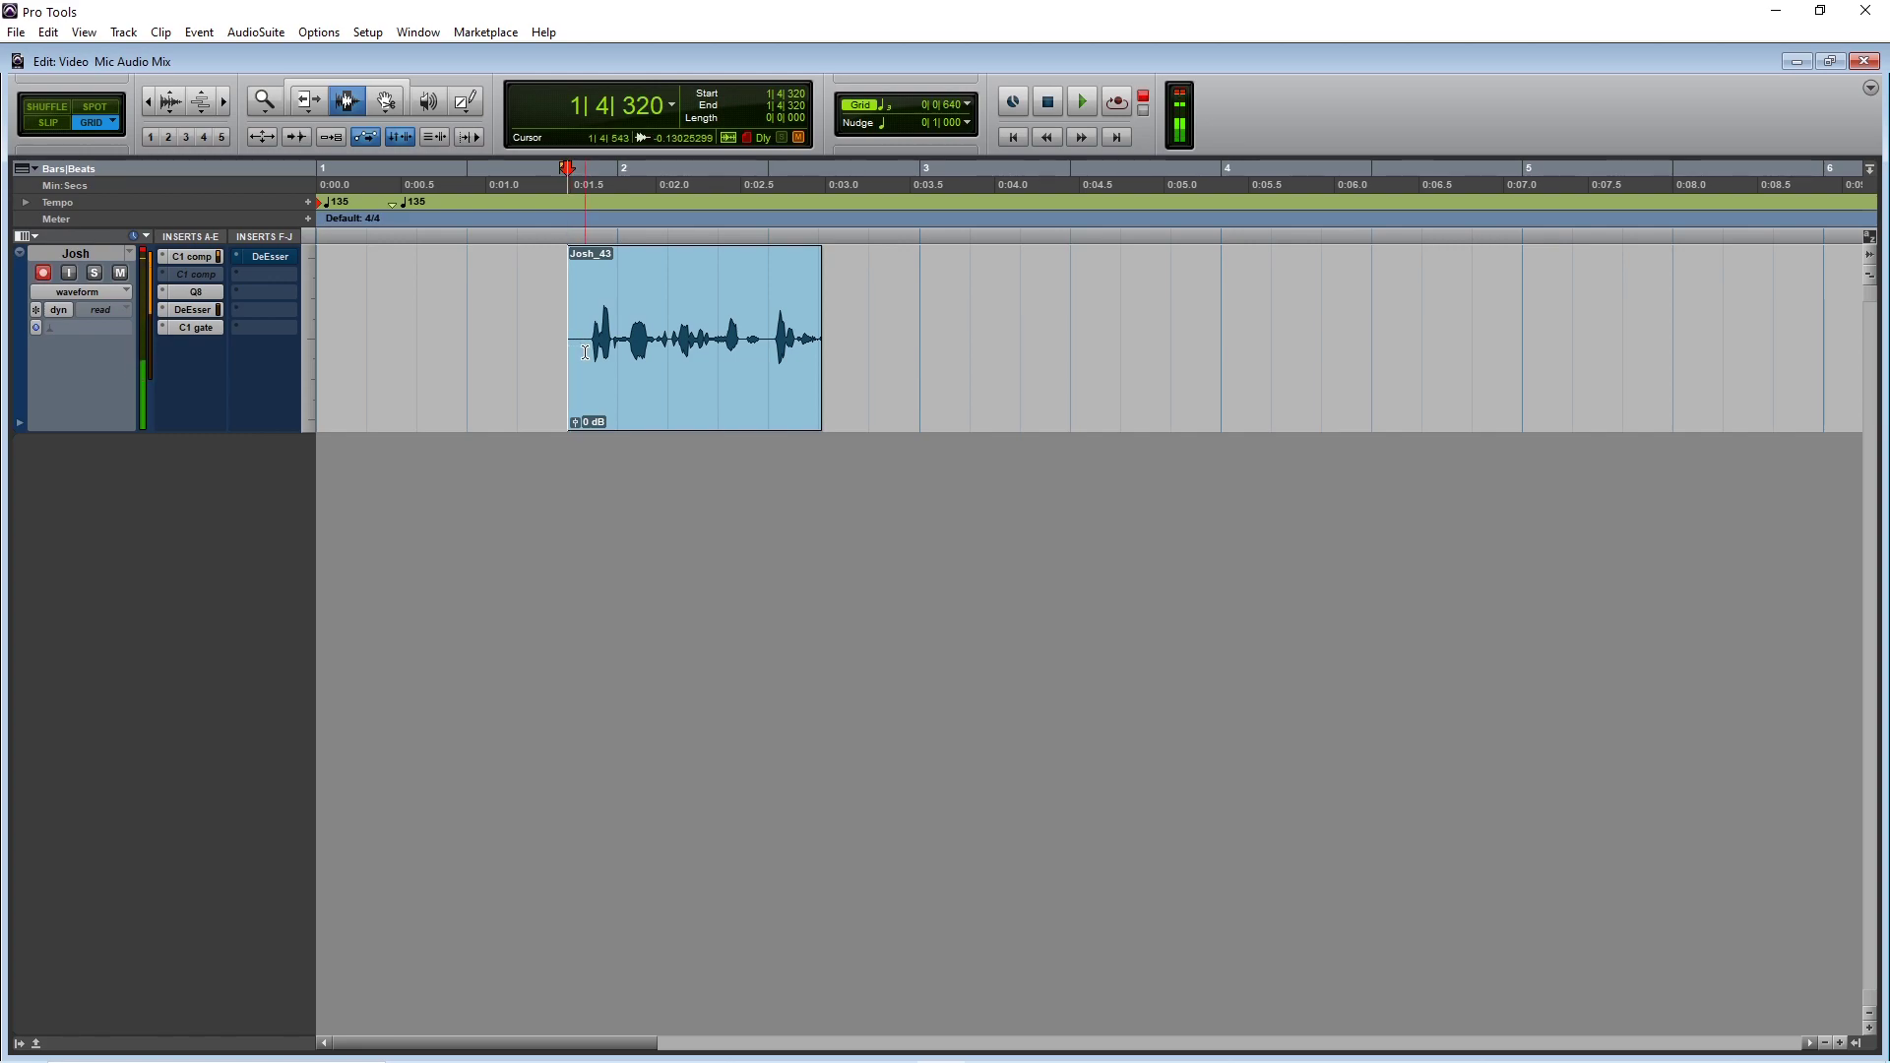
key("space")
key("space")
key("space")
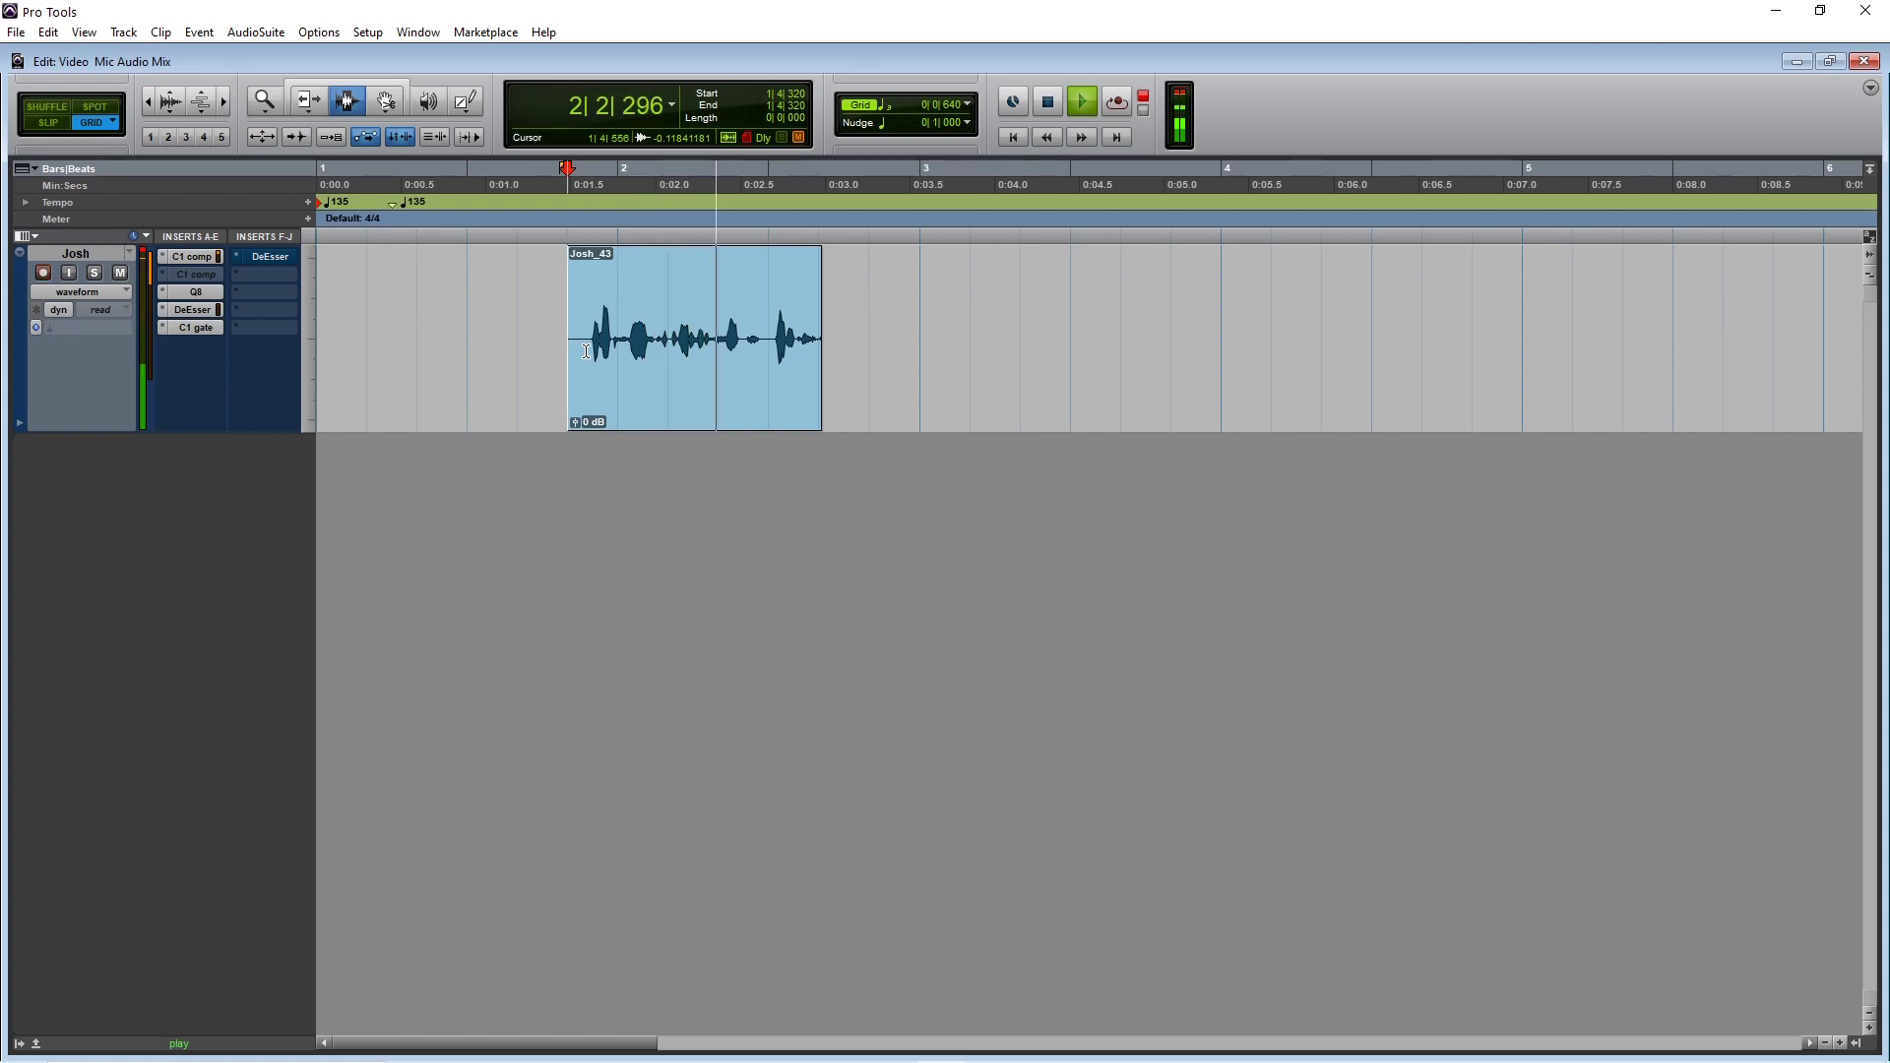
key("space")
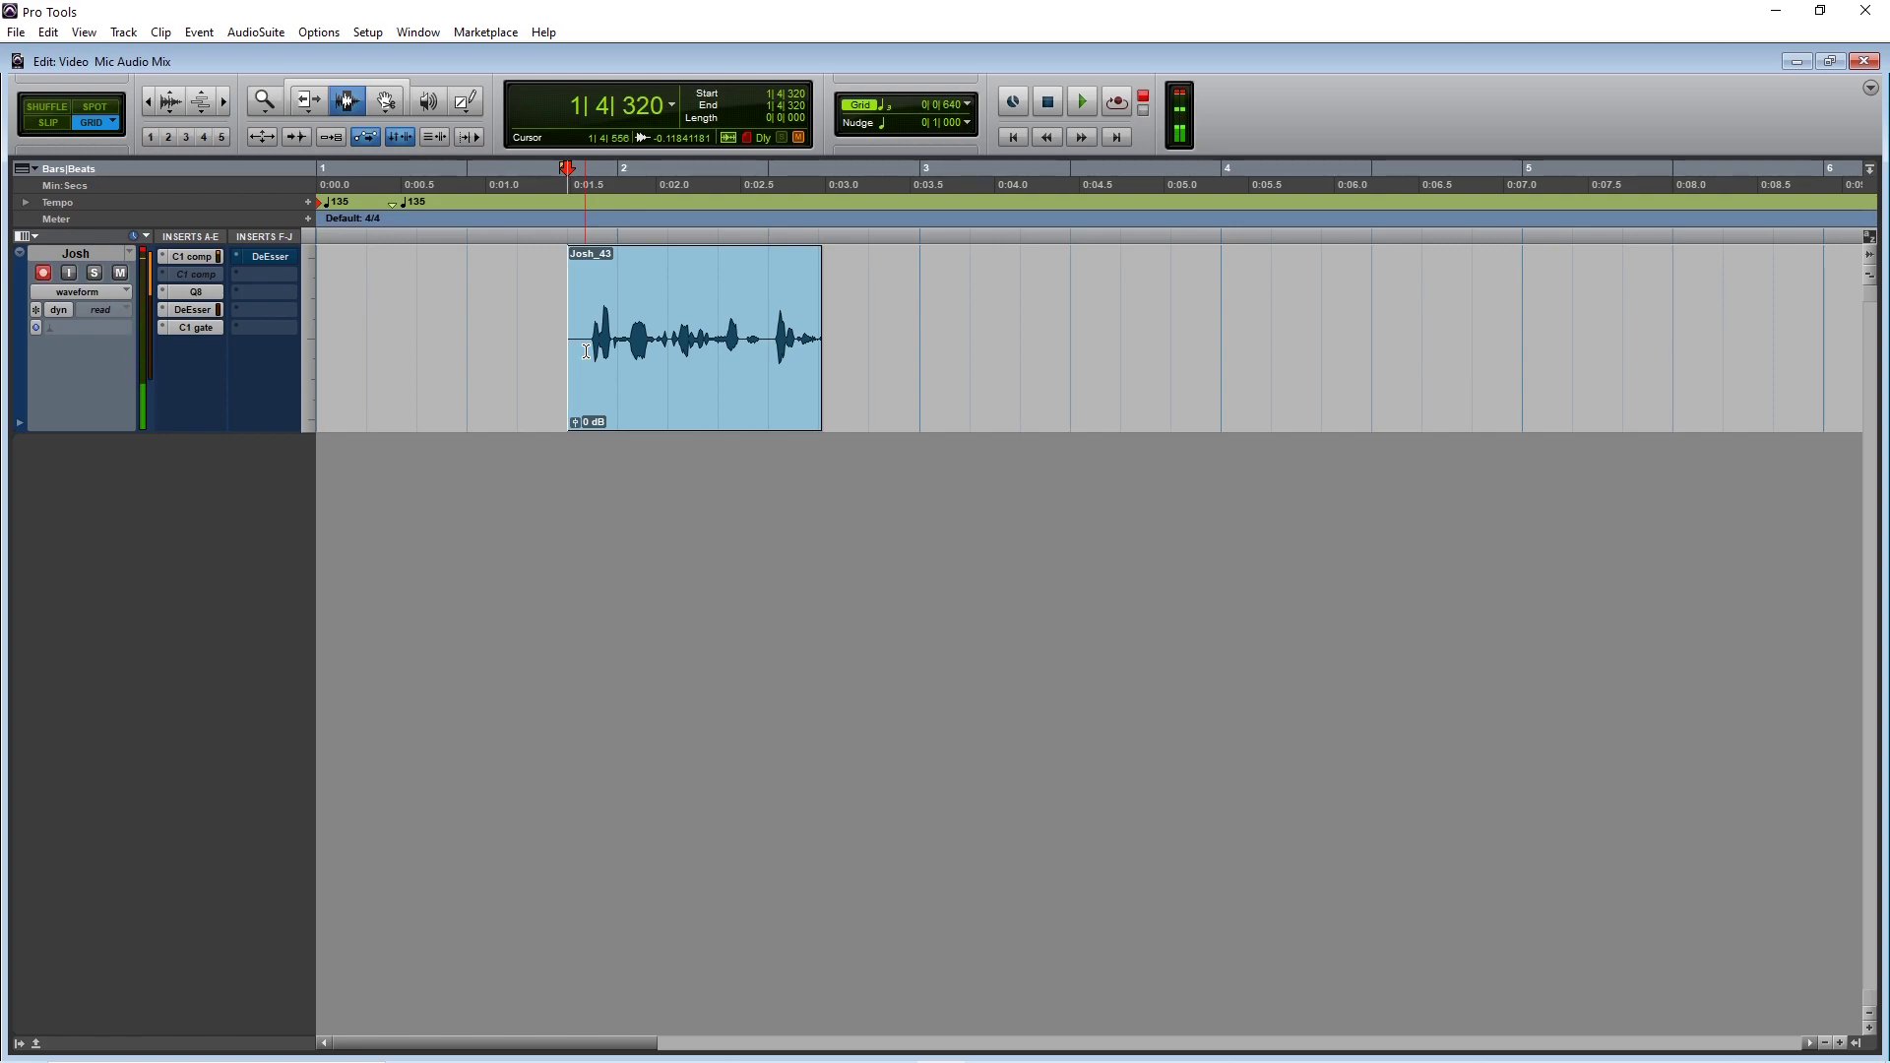
key("ctrl+z")
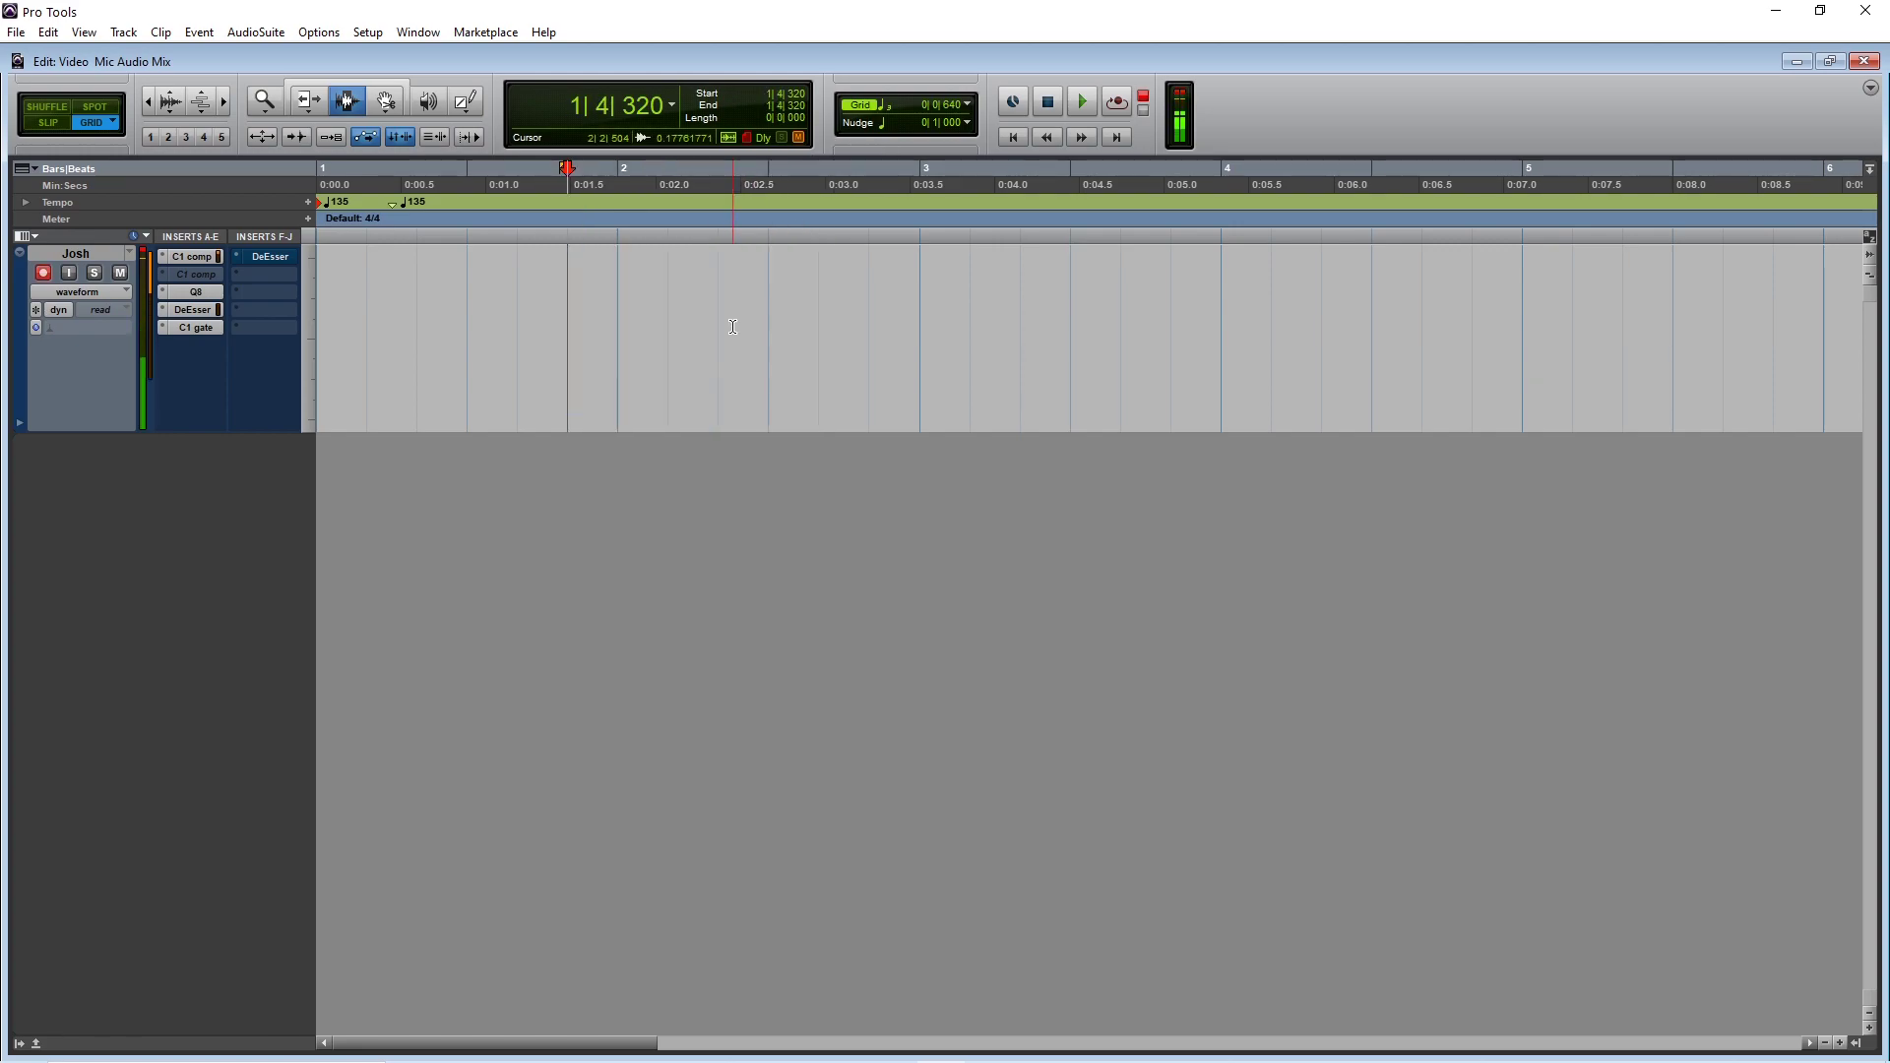